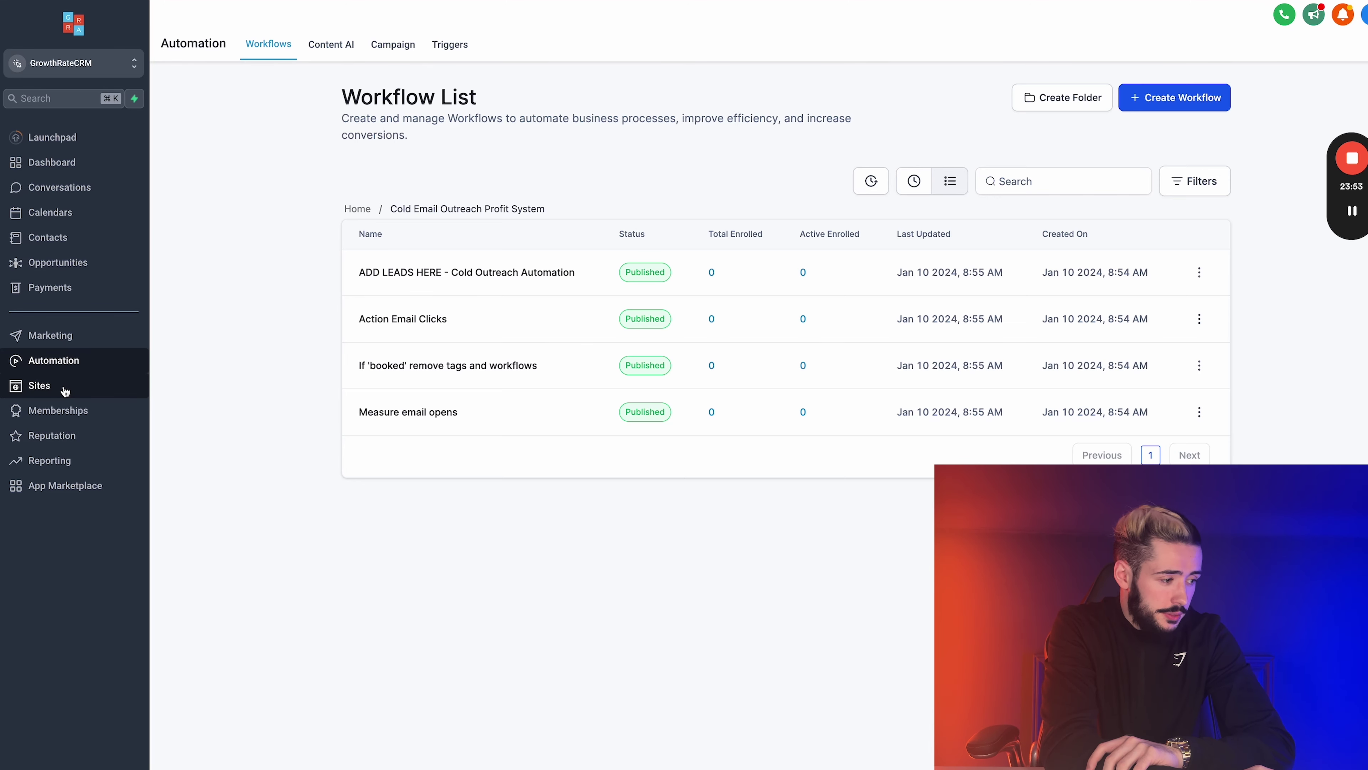
In the domain settings, start connecting a new domain and enter booking.growthratecrm.com as its URL.
{"action": "left_click", "coordinate": [64, 390]}
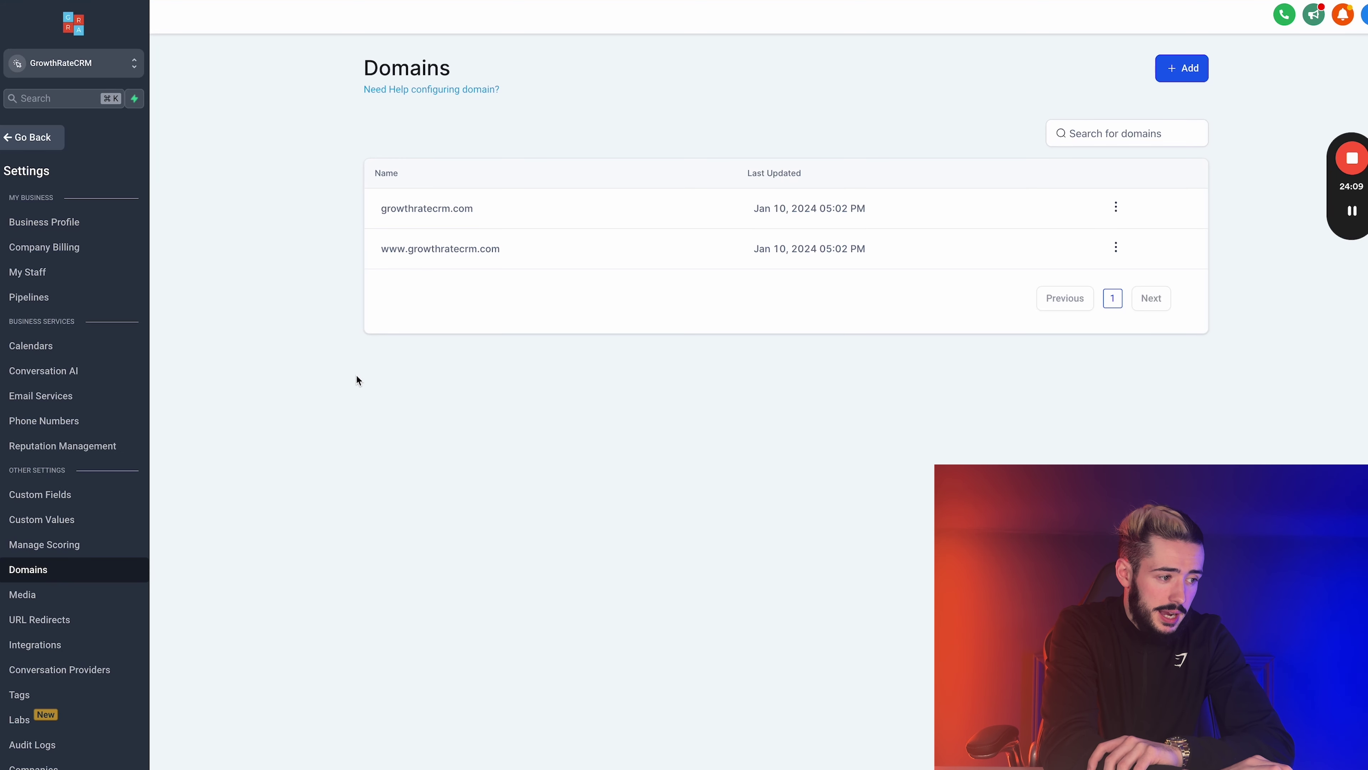
{"action": "left_click", "coordinate": [1185, 78]}
{"action": "left_click", "coordinate": [646, 432]}
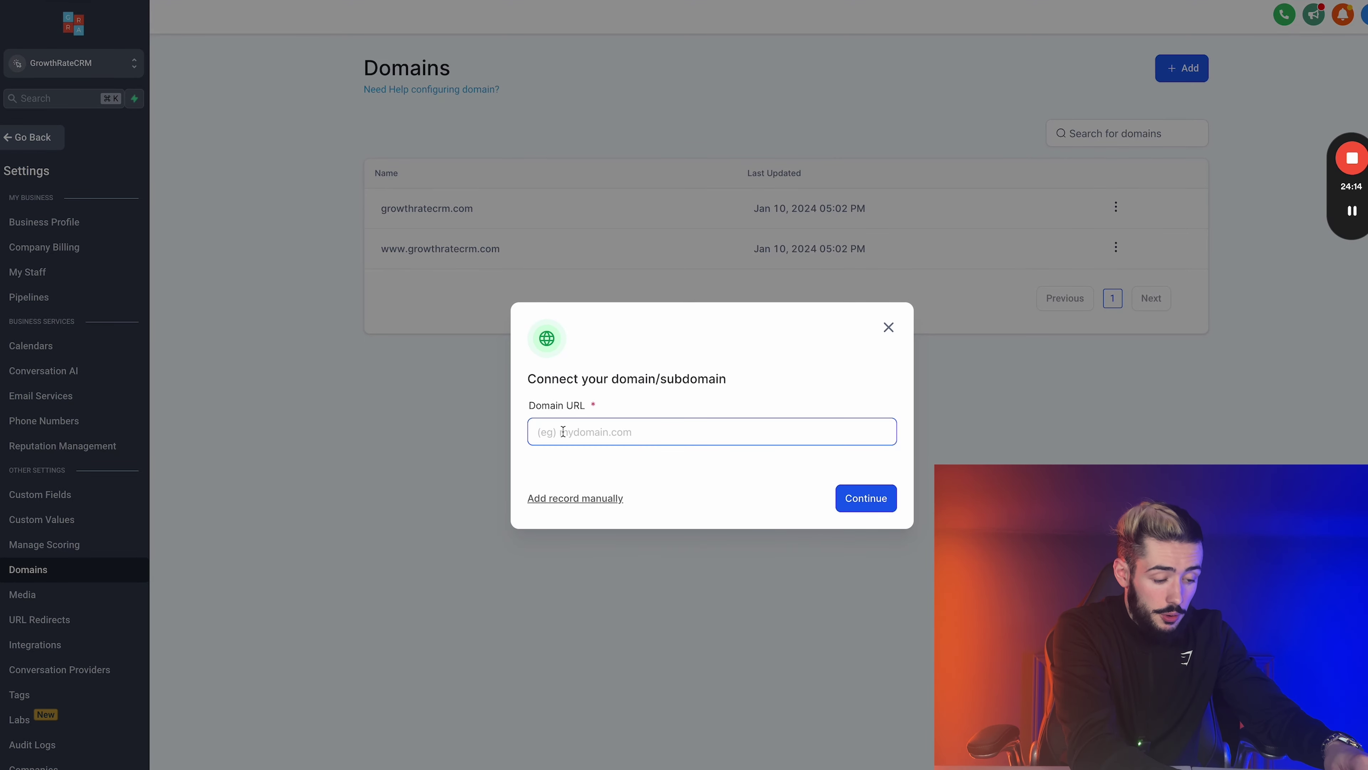
{"action": "type", "text": "booking.griw"}
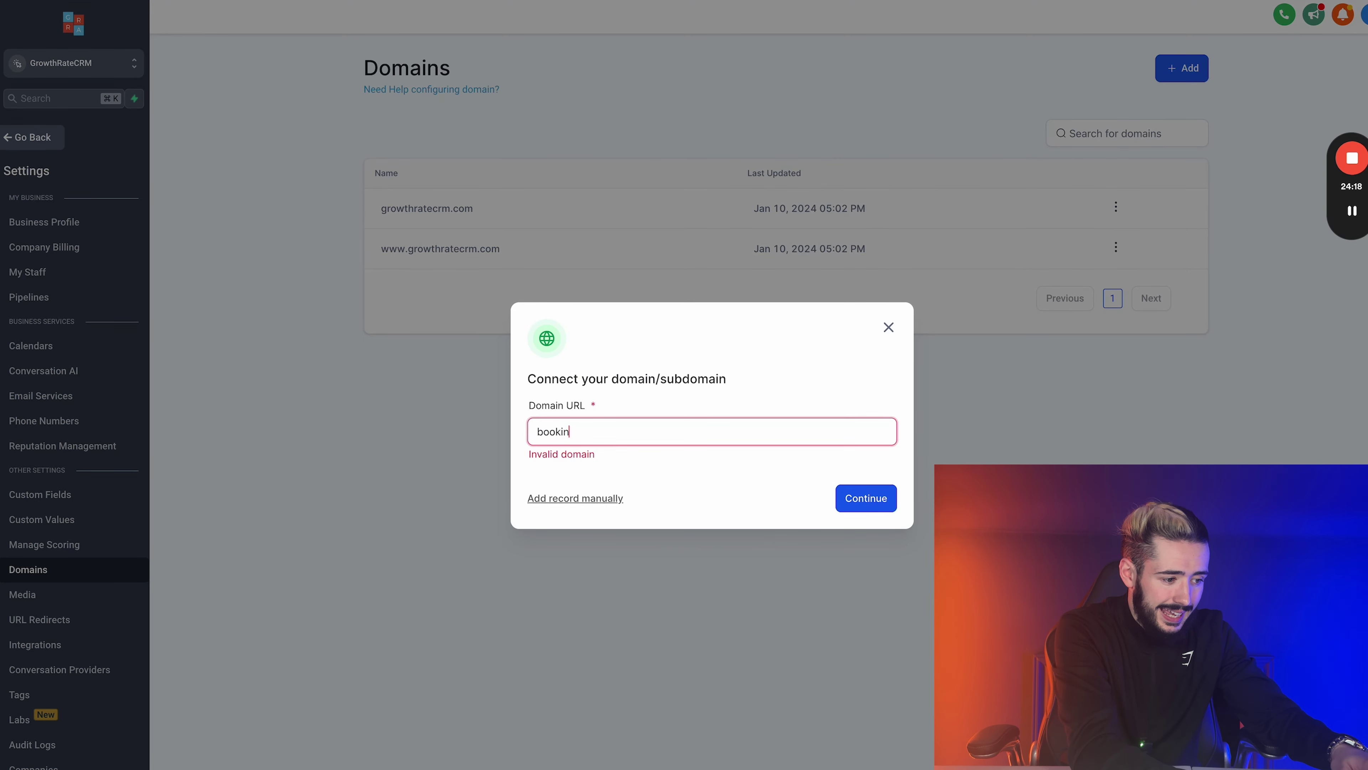
{"action": "key", "text": "BackSpace"}
{"action": "key", "text": "BackSpace"}
{"action": "type", "text": "owthratec"}
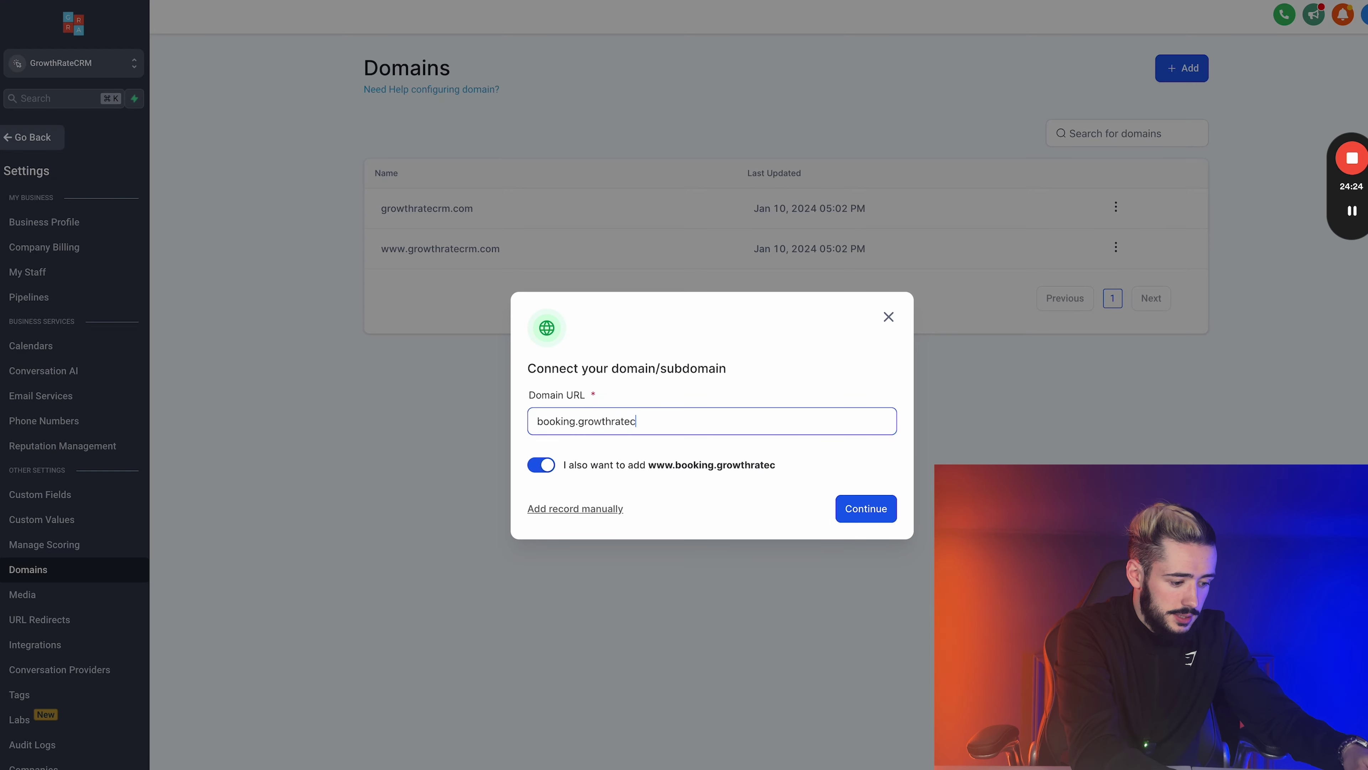
{"action": "type", "text": "rm.com"}
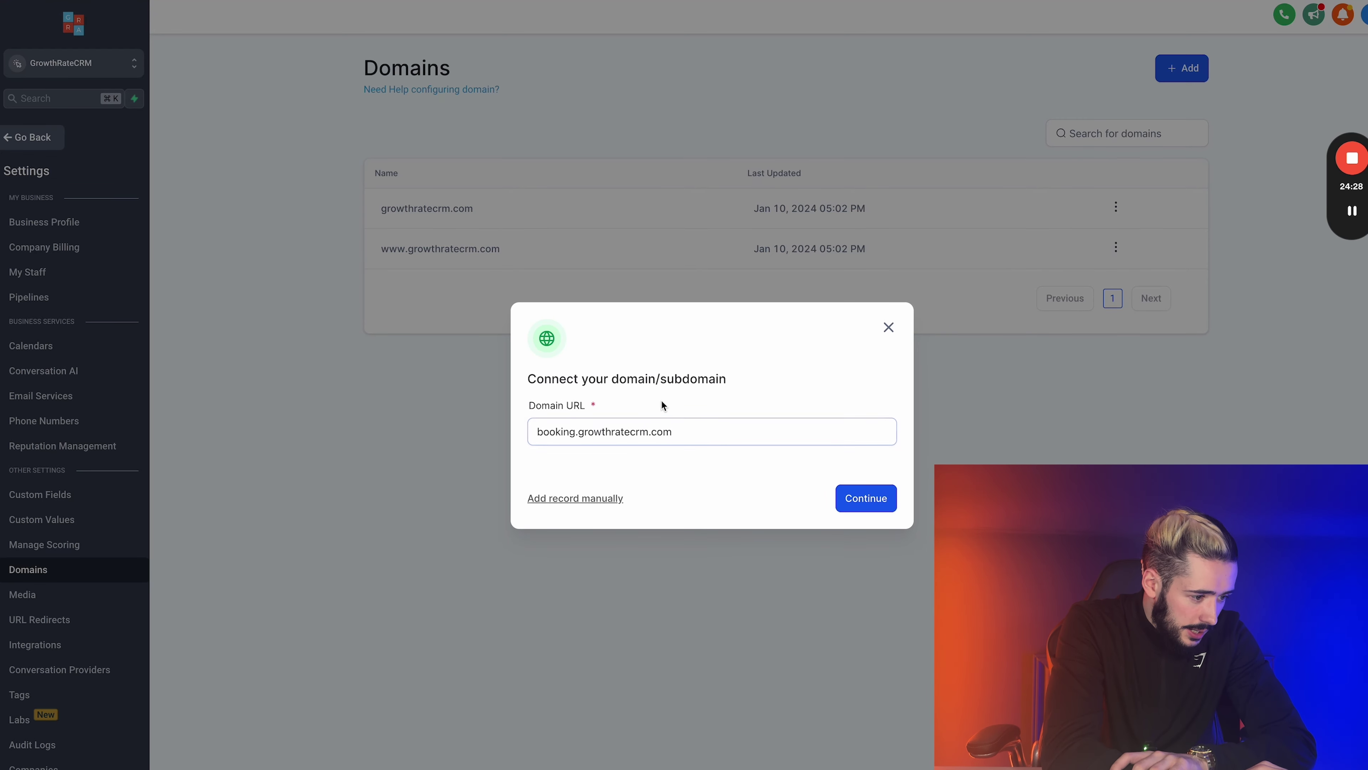
Choose to add the DNS record for booking.growthratecrm.com manually.
{"action": "left_click", "coordinate": [880, 498]}
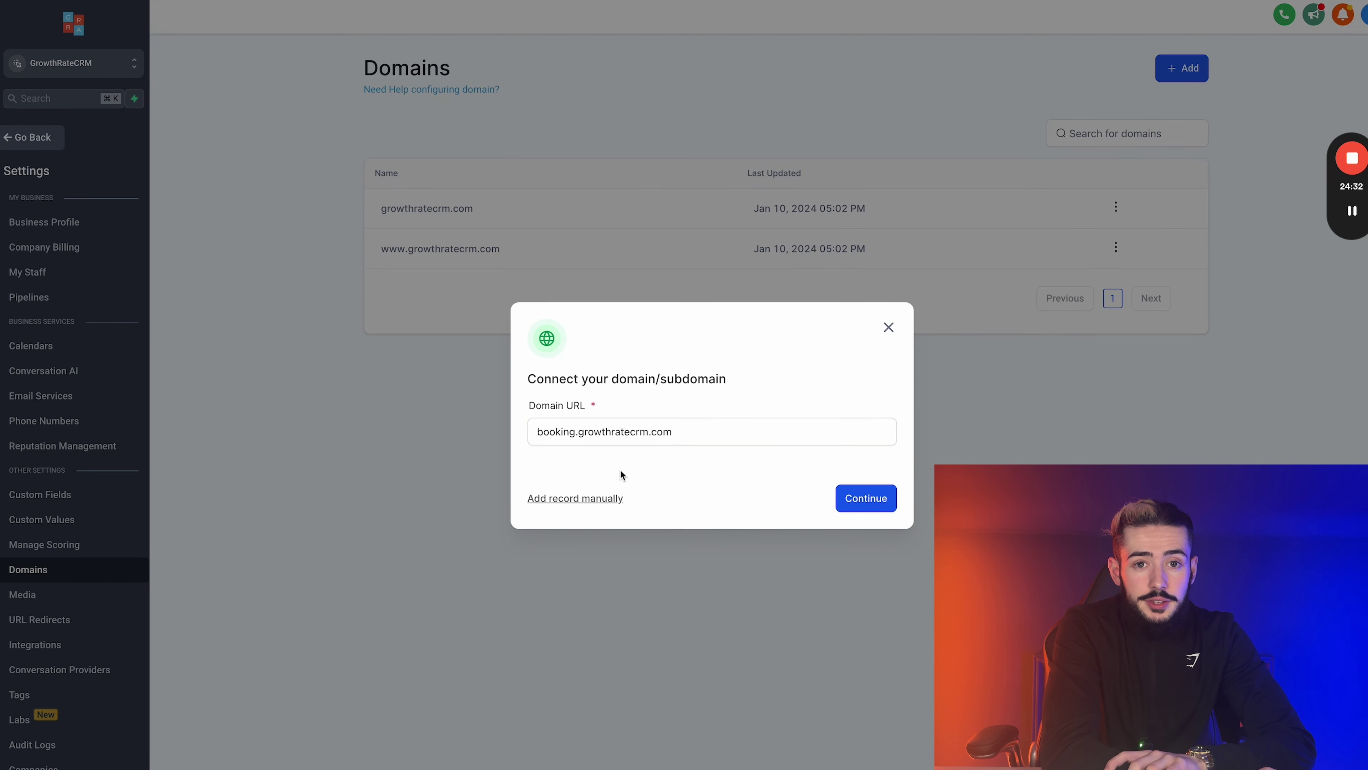
{"action": "left_click_drag", "start_coordinate": [575, 431], "coordinate": [543, 431]}
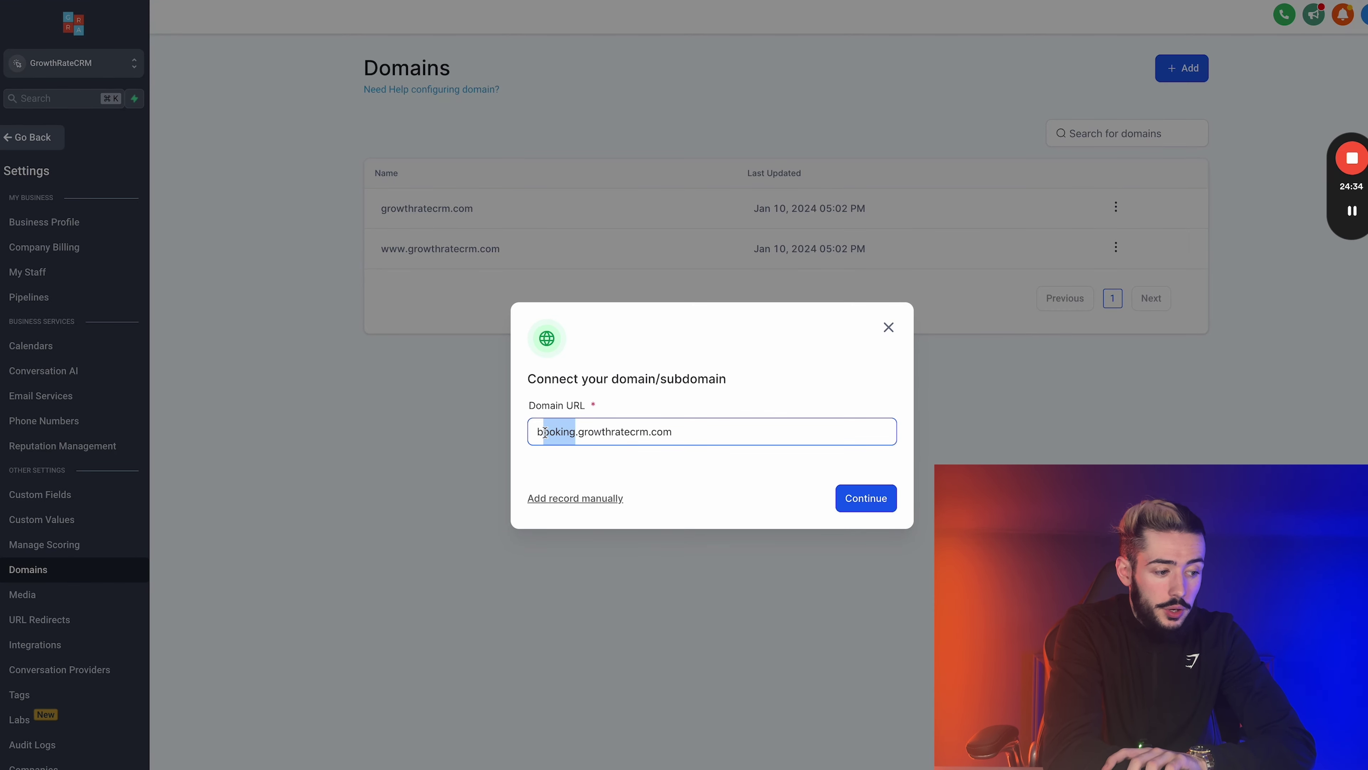
{"action": "left_click", "coordinate": [592, 472]}
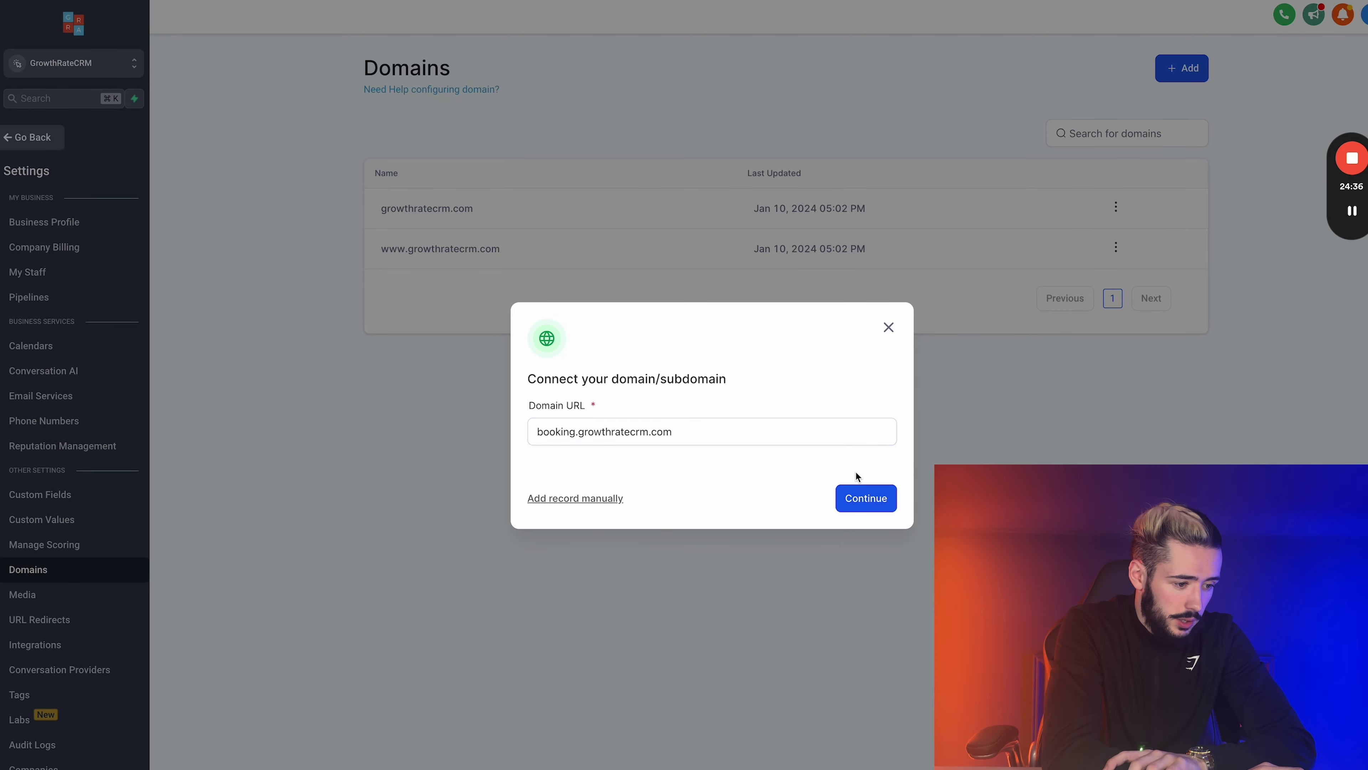
{"action": "left_click", "coordinate": [577, 498]}
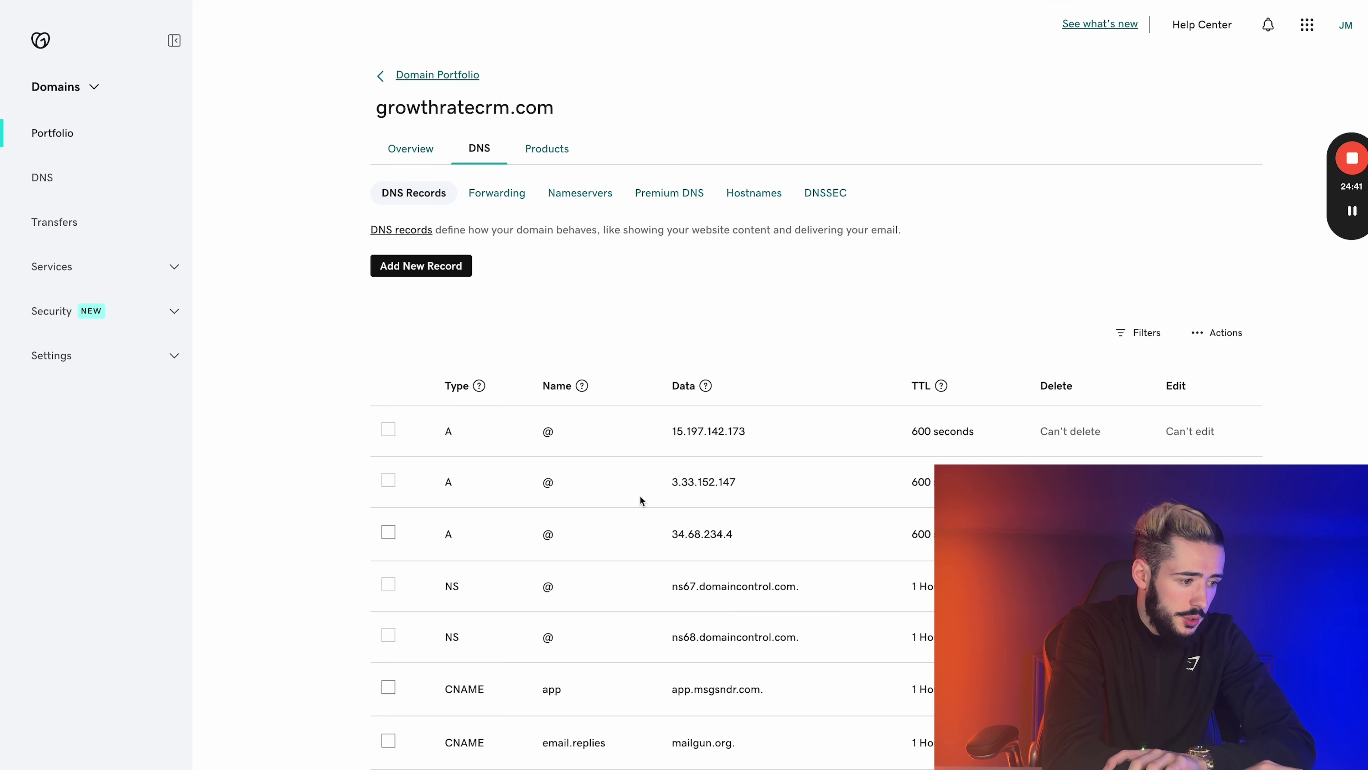
In GoDaddy's DNS records for growthratecrm.com, start a new CNAME record and copy the required host "booking" into its name.
{"action": "left_click", "coordinate": [394, 266]}
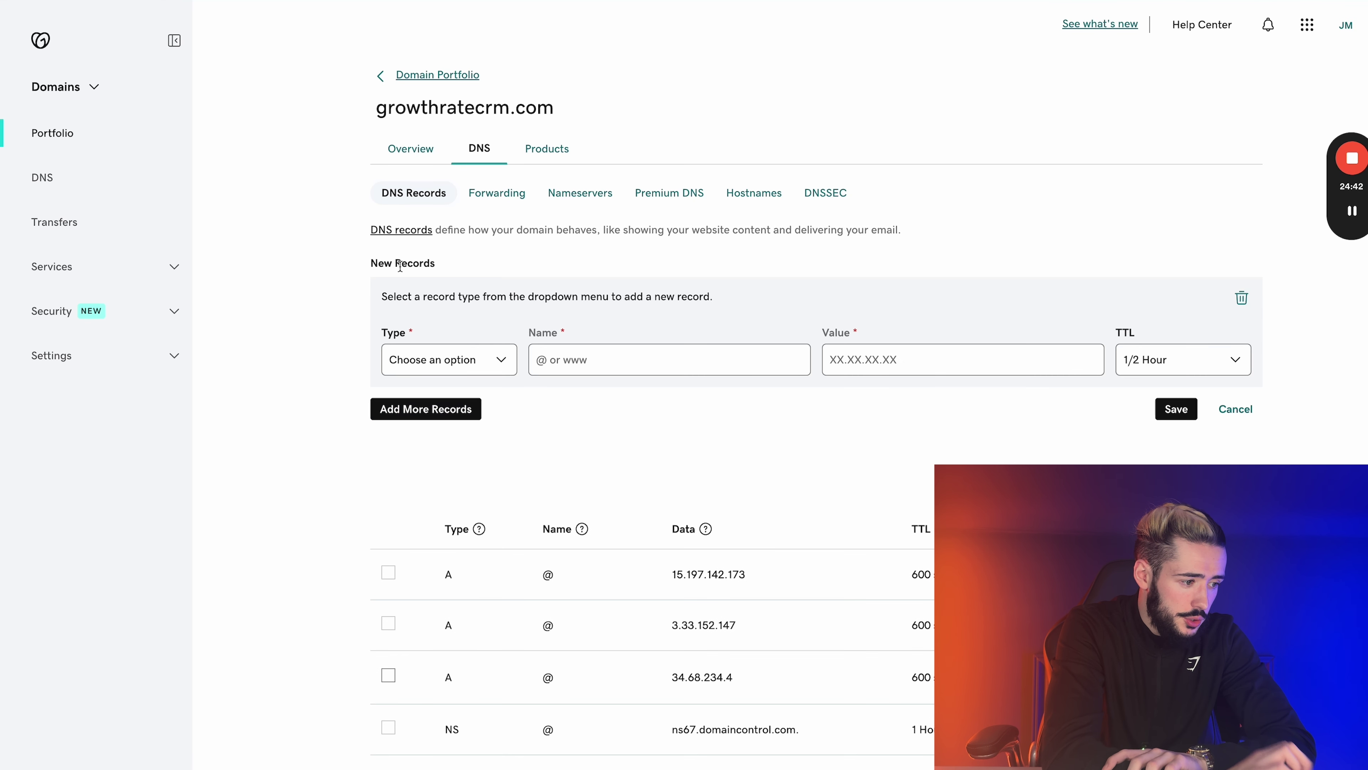
{"action": "left_click", "coordinate": [435, 364]}
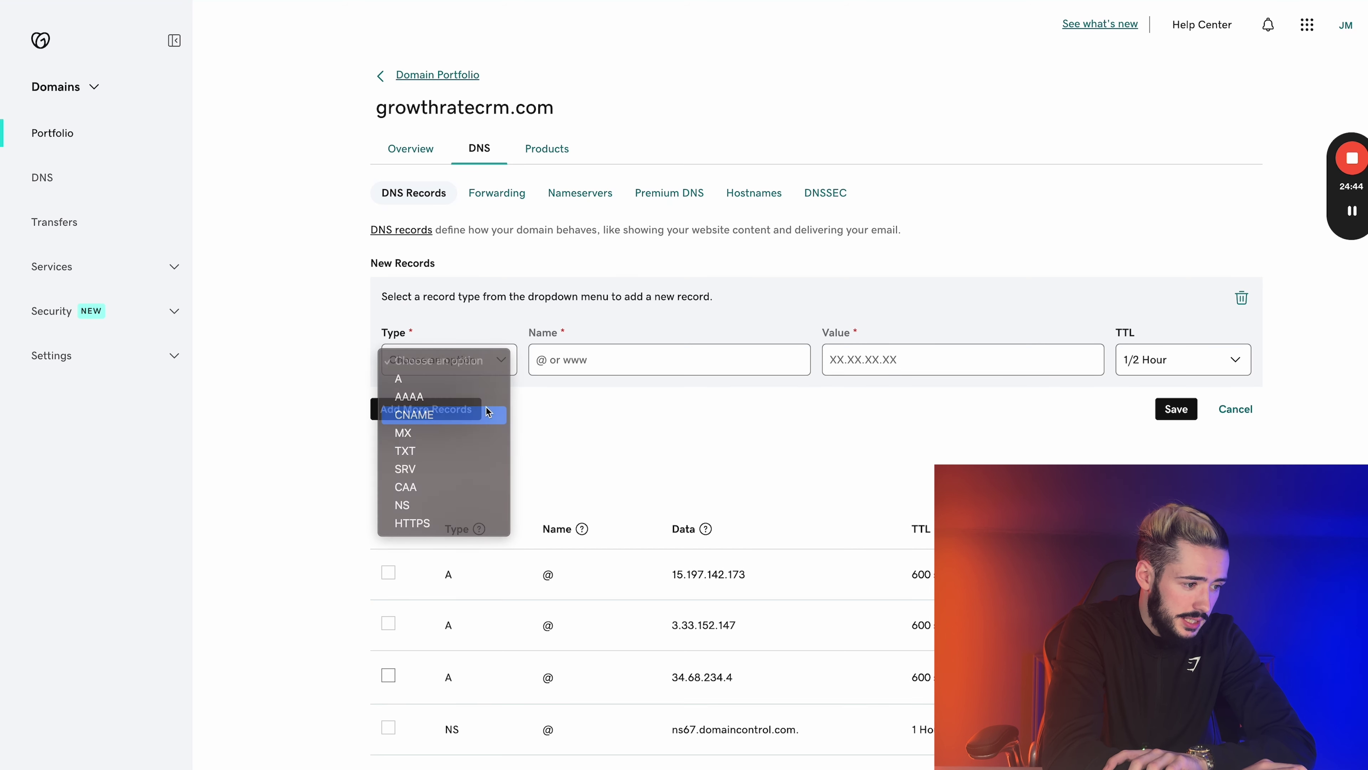
{"action": "left_click", "coordinate": [425, 414]}
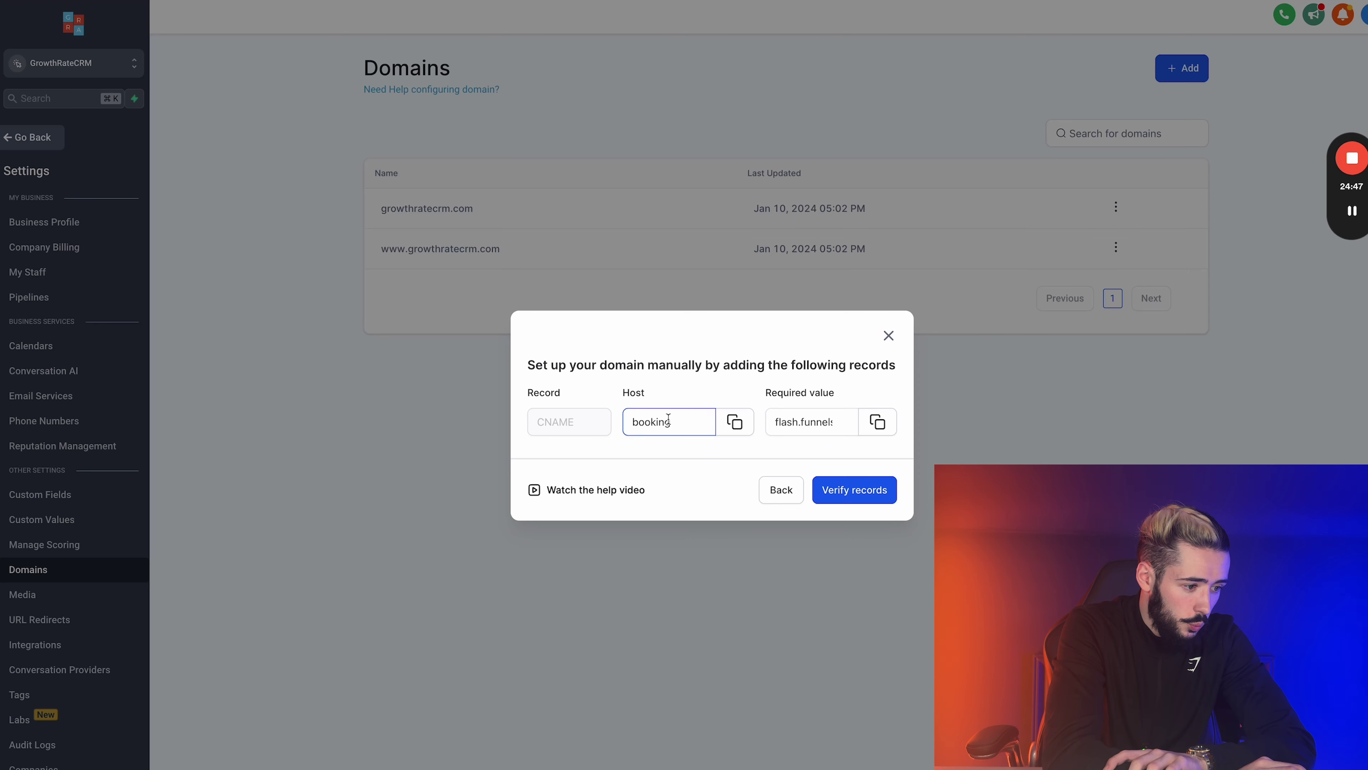
{"action": "left_click", "coordinate": [734, 422]}
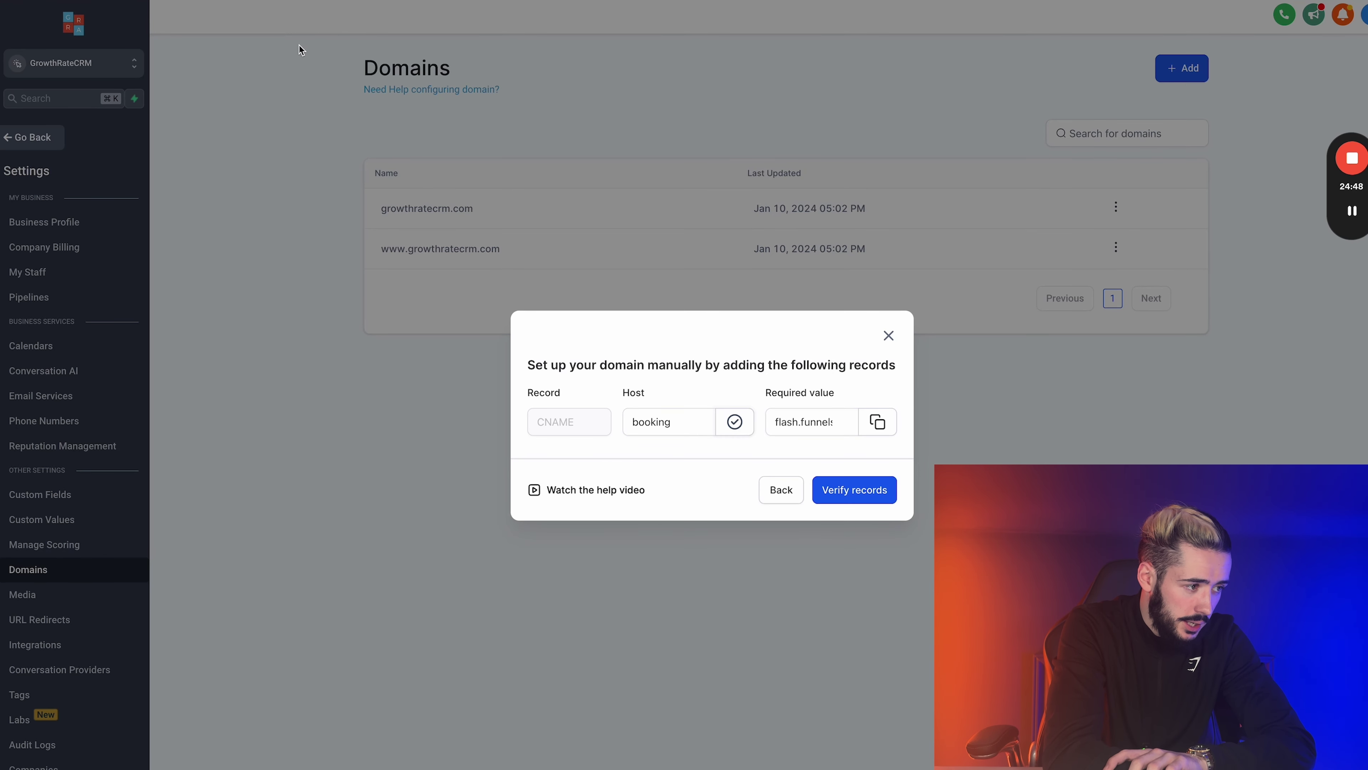
{"action": "key", "text": "ctrl+Tab"}
{"action": "left_click", "coordinate": [571, 352]}
{"action": "key", "text": "ctrl+v"}
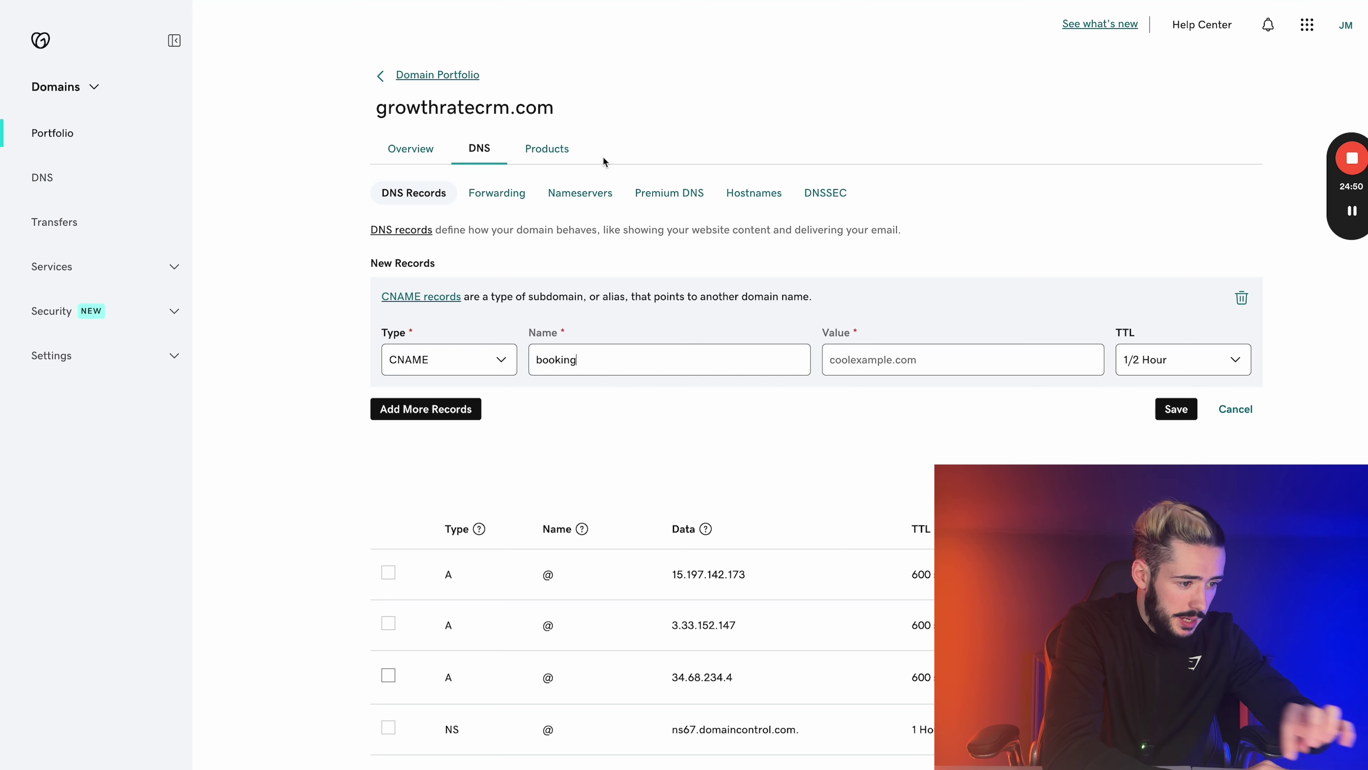
Copy the required value flash.funnels.msgsndr.com into the new CNAME record and save the record.
{"action": "key", "text": "ctrl+shift+Tab"}
{"action": "left_click", "coordinate": [877, 422]}
{"action": "key", "text": "ctrl+Tab"}
{"action": "left_click", "coordinate": [915, 360]}
{"action": "key", "text": "ctrl+v"}
{"action": "left_click", "coordinate": [1174, 413]}
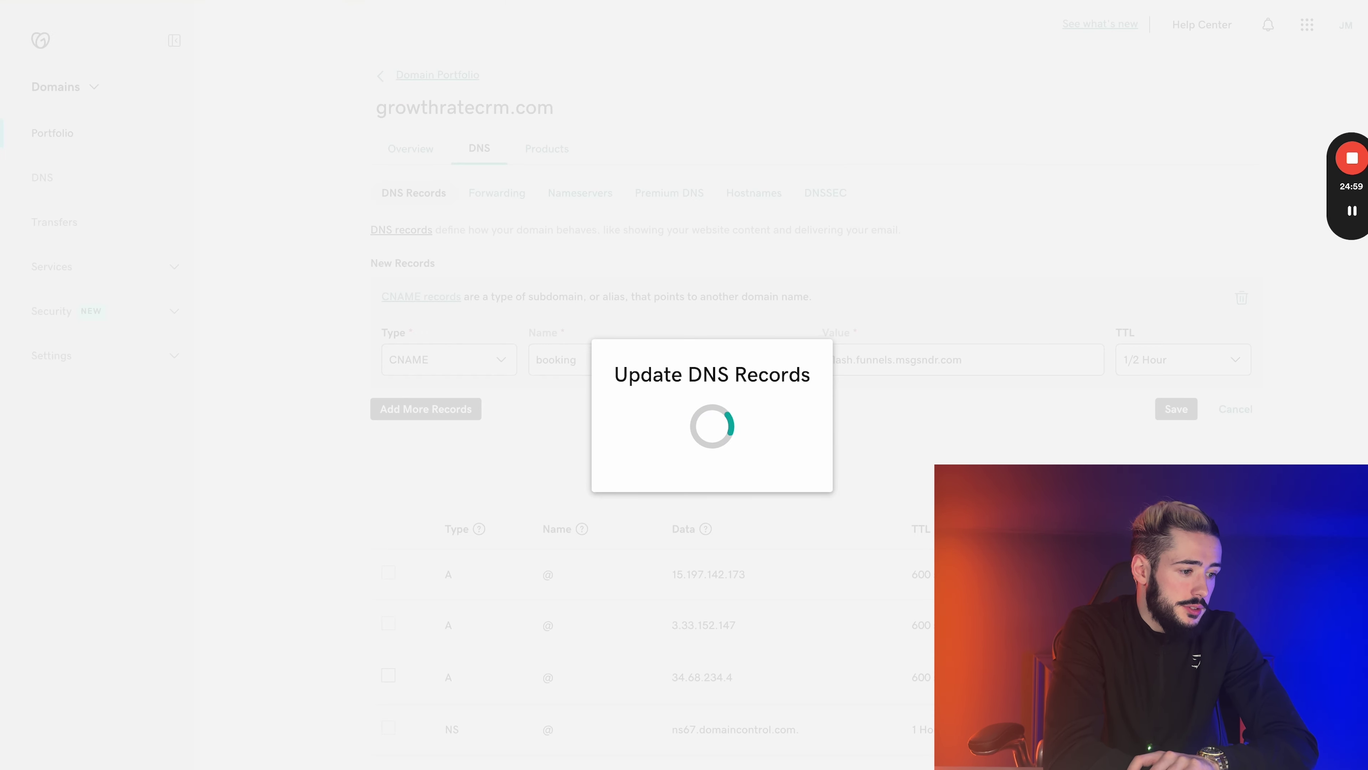
Back in the CRM, verify the booking domain's records and link it to the Book With Me funnel with Book With Me Page as default step.
{"action": "key", "text": "ctrl+shift+Tab"}
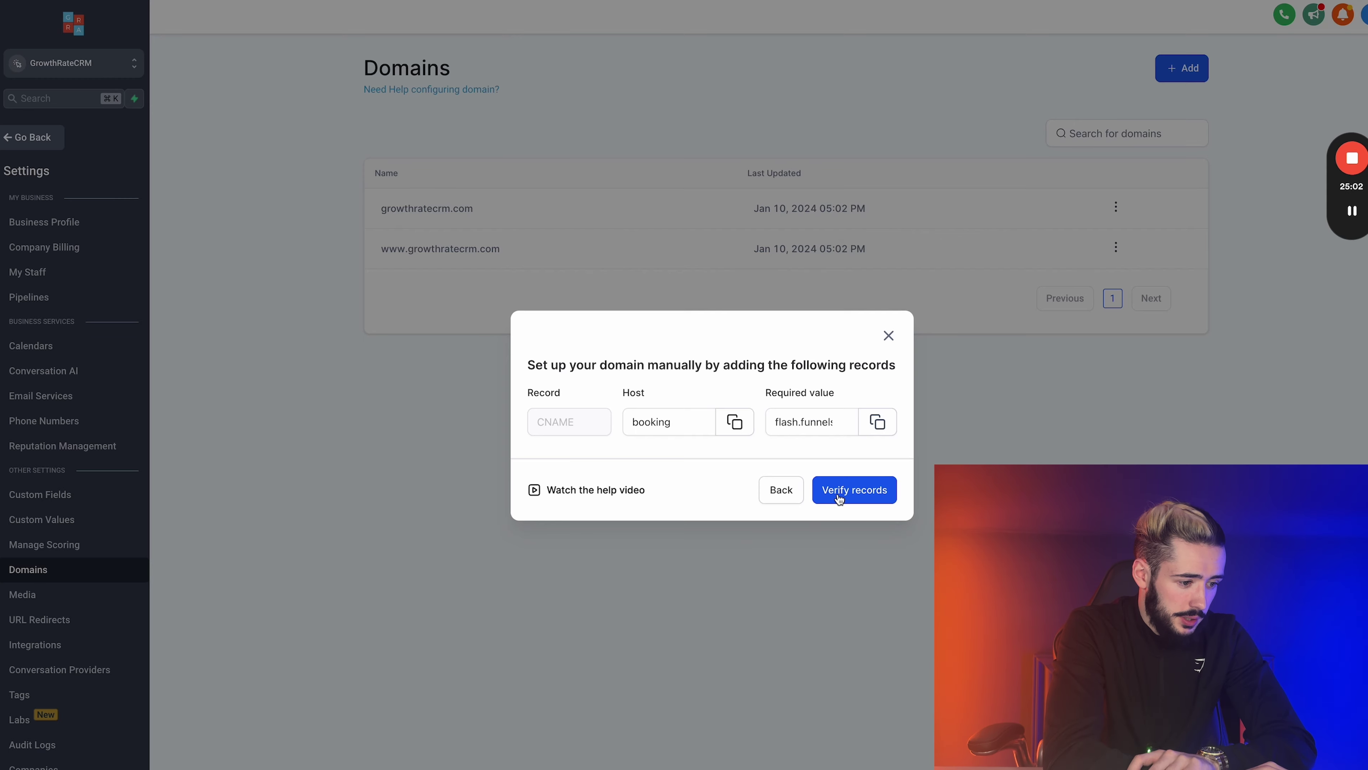
{"action": "left_click", "coordinate": [840, 516]}
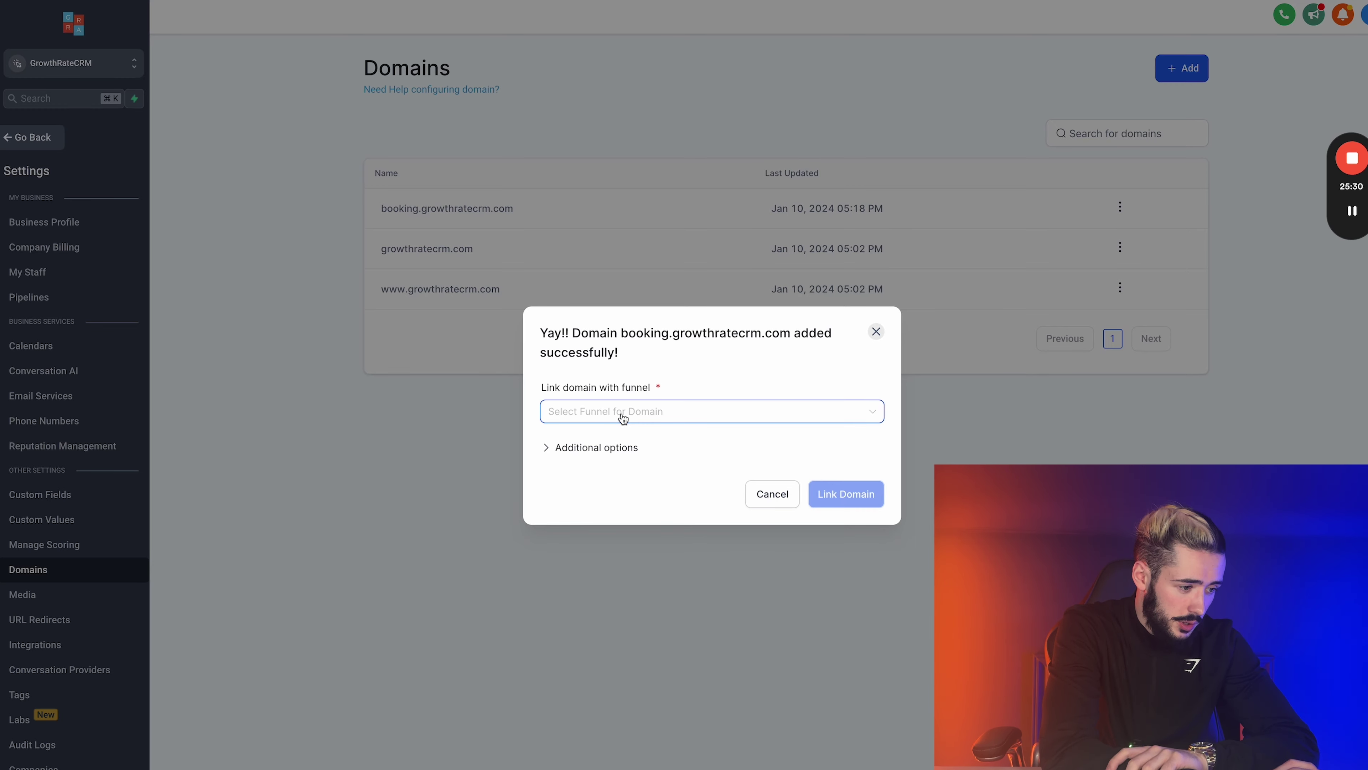
{"action": "left_click", "coordinate": [646, 411]}
{"action": "left_click", "coordinate": [598, 462]}
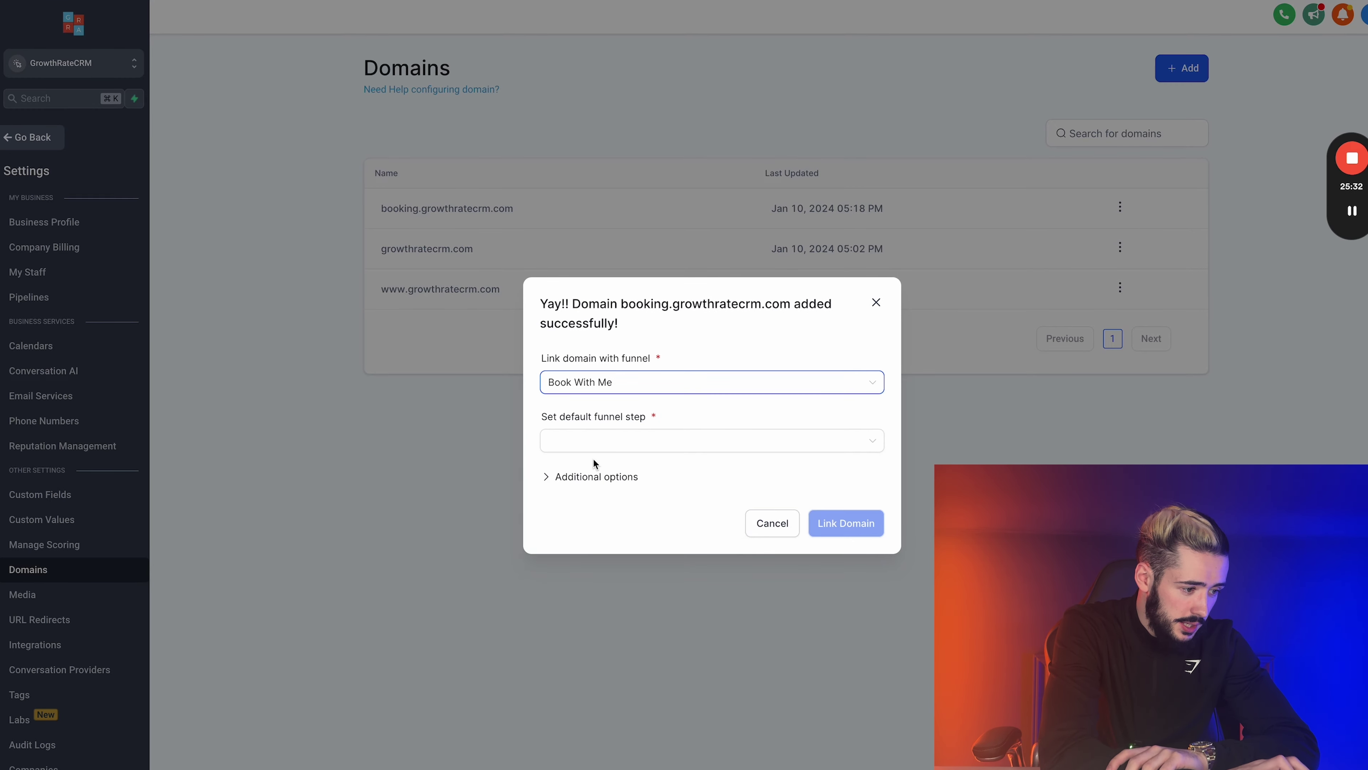
{"action": "left_click", "coordinate": [591, 440]}
{"action": "left_click", "coordinate": [590, 470]}
Set the default 404/error page to Book With Me / Book With Me Page and link the domain.
{"action": "left_click", "coordinate": [592, 475]}
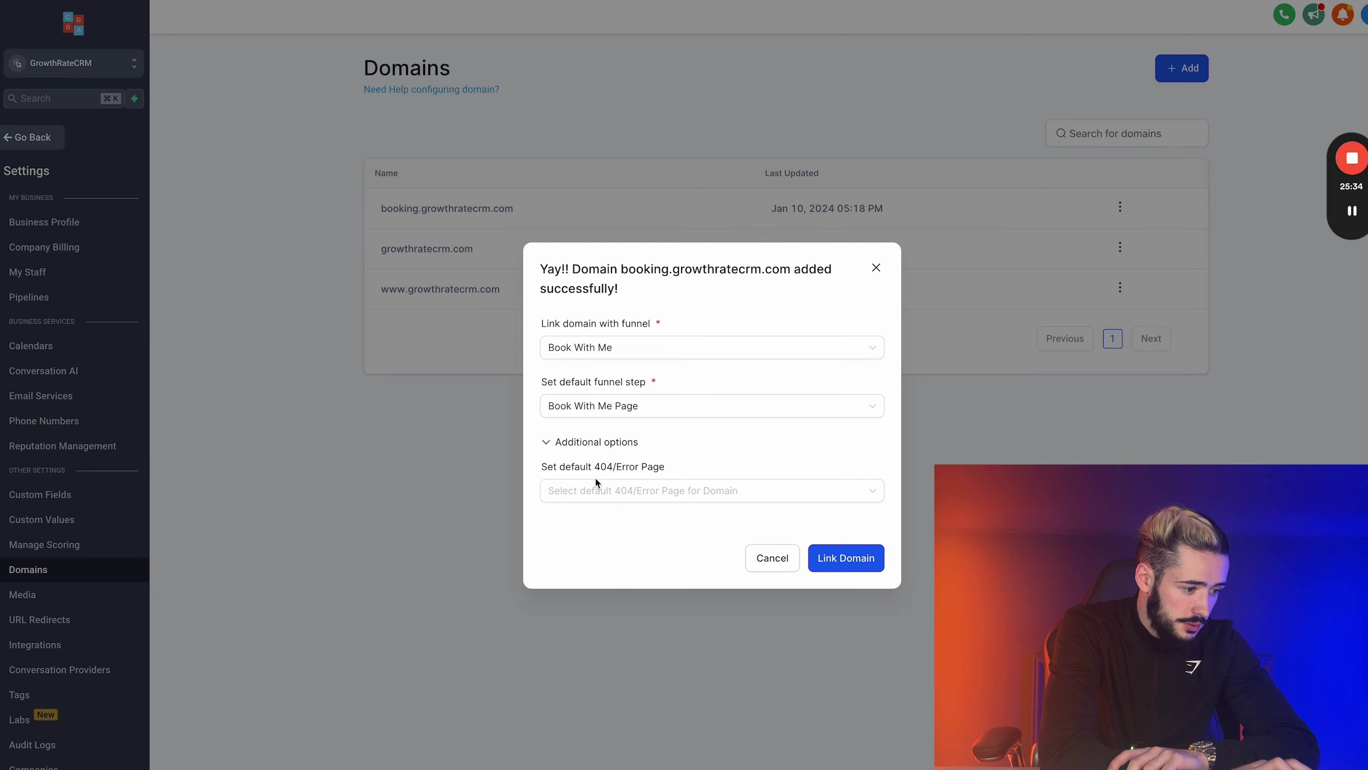
{"action": "left_click", "coordinate": [595, 488]}
{"action": "scroll", "coordinate": [614, 588], "scroll_direction": "down", "scroll_amount": 10}
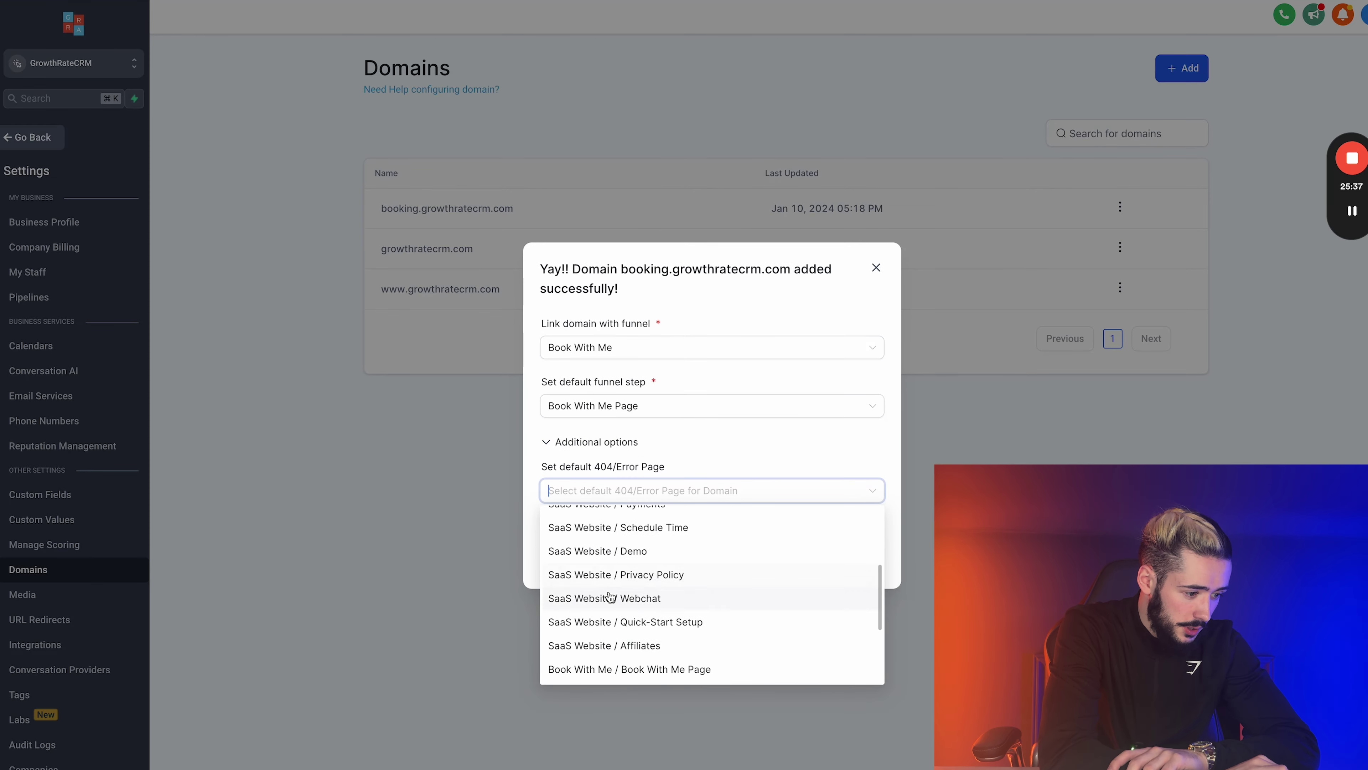
{"action": "left_click", "coordinate": [625, 548]}
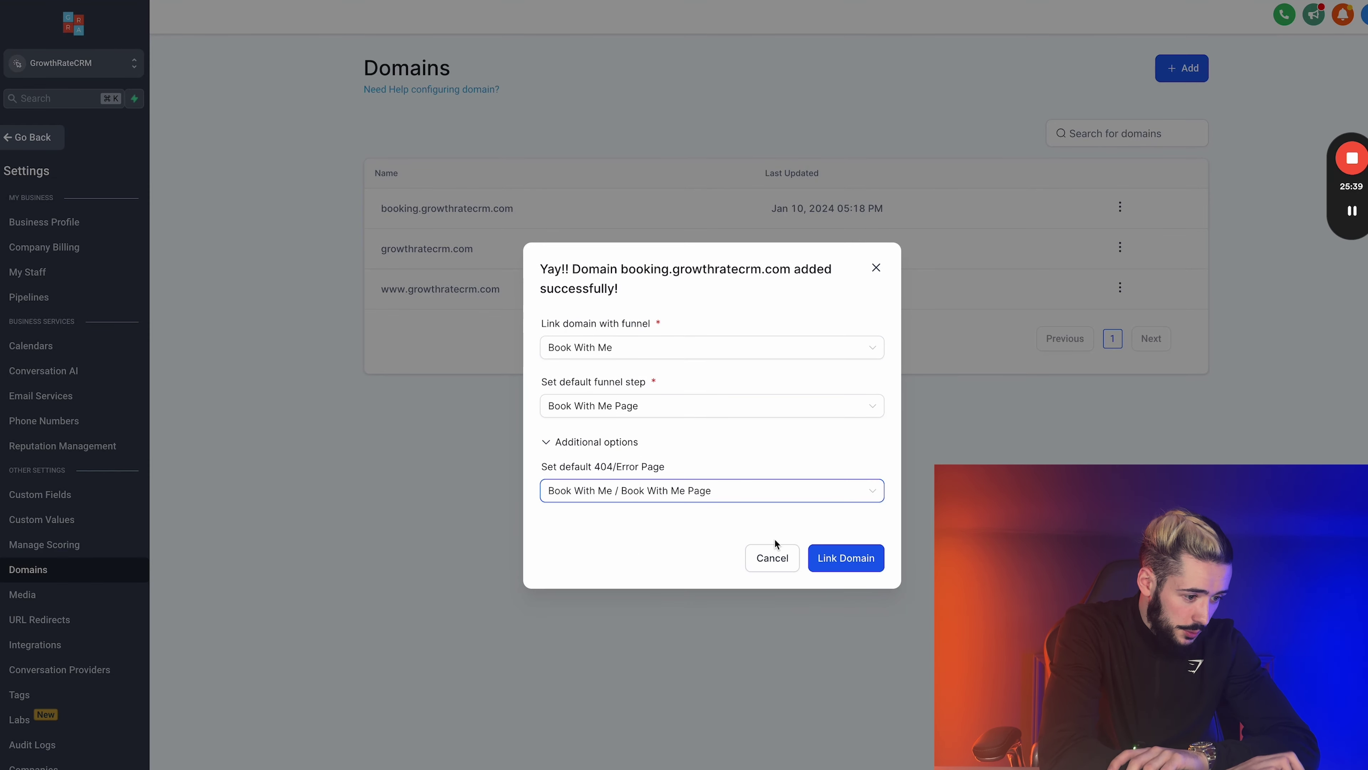
{"action": "left_click", "coordinate": [838, 561]}
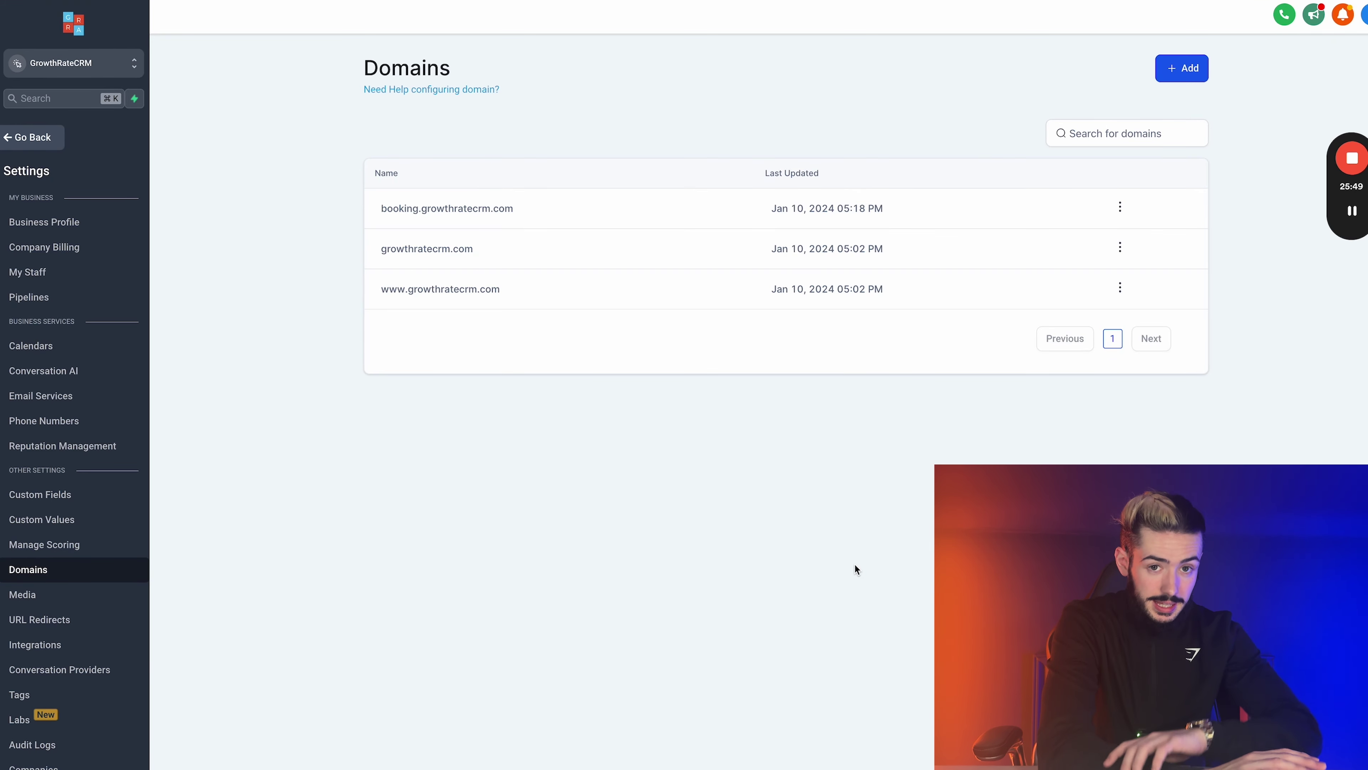
Open the Book With Me funnel under Sites and check the URL of its Book With Me Page.
{"action": "left_click_drag", "start_coordinate": [387, 208], "coordinate": [485, 205]}
{"action": "left_click", "coordinate": [53, 139]}
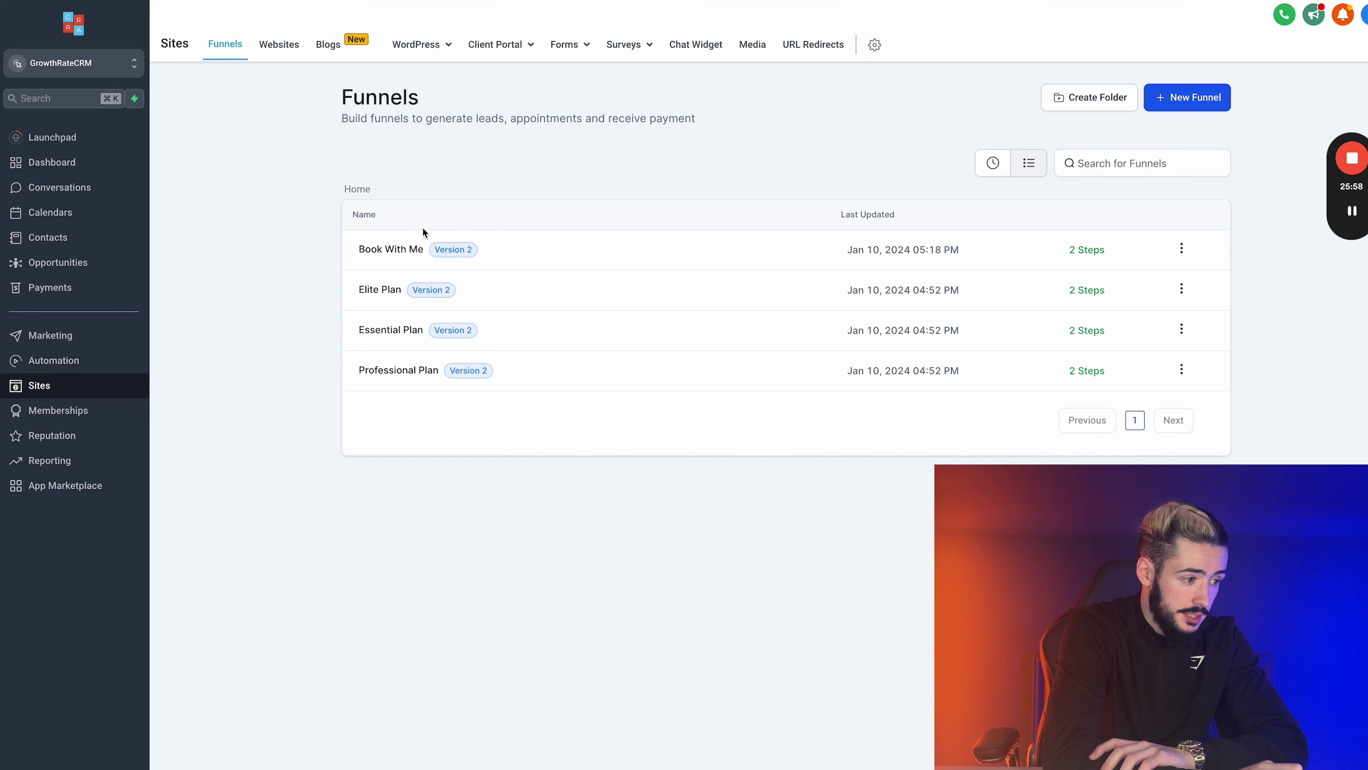
{"action": "left_click", "coordinate": [394, 248]}
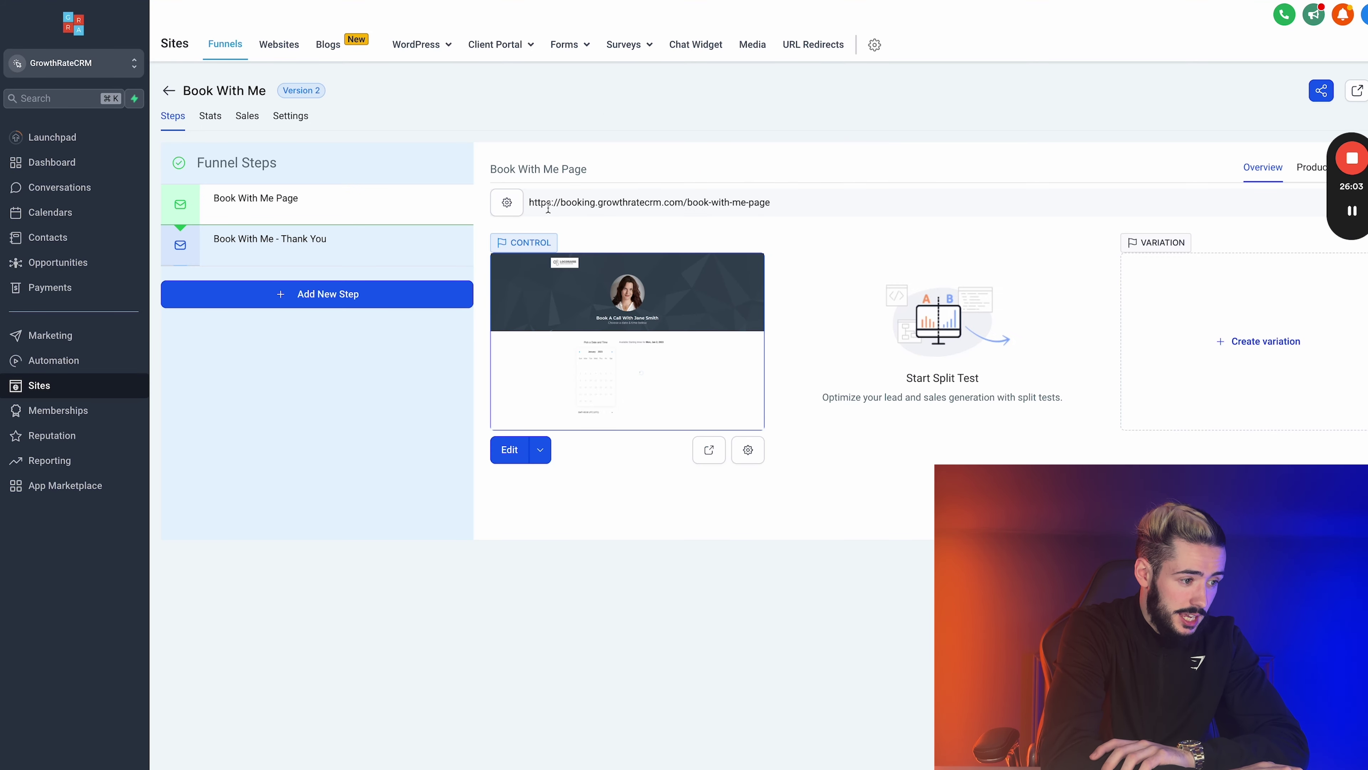
{"action": "left_click_drag", "start_coordinate": [548, 208], "coordinate": [645, 208]}
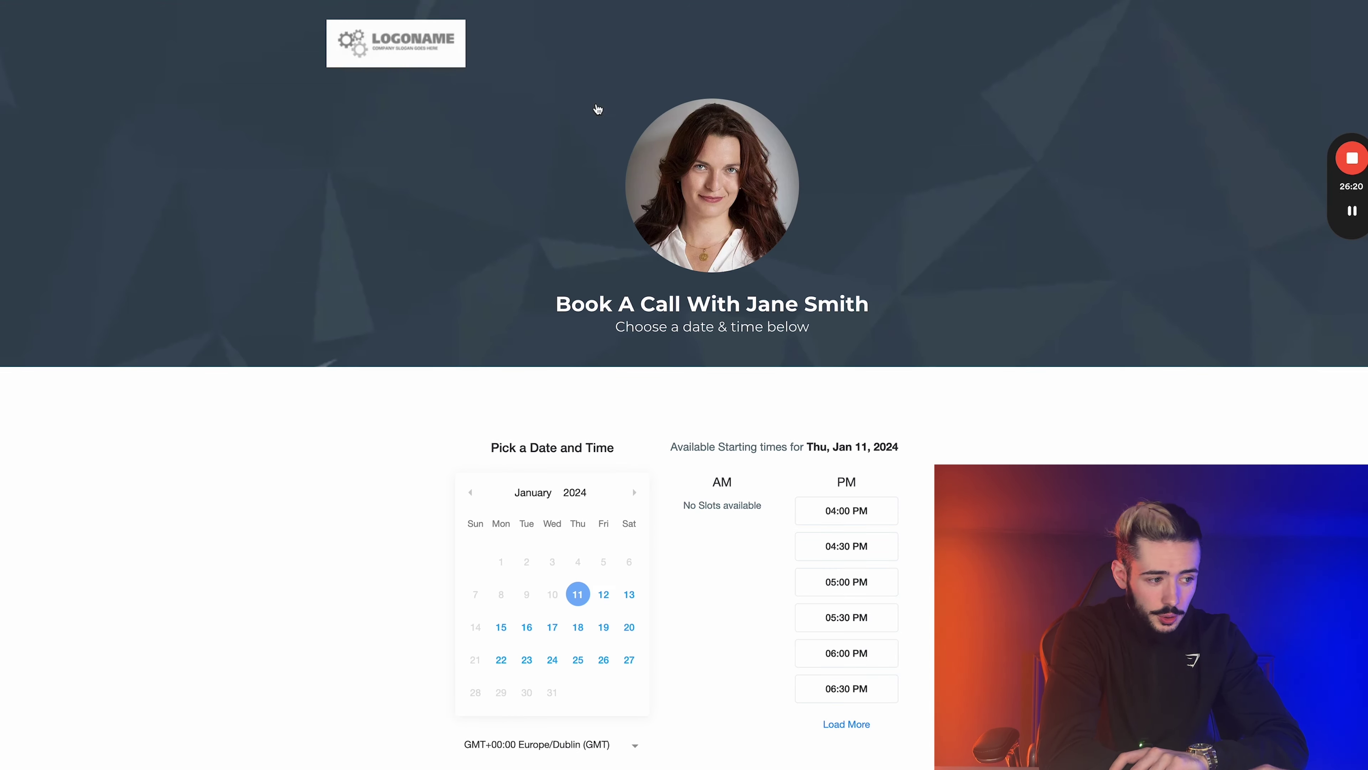
On the live booking page, select the 05:00 PM slot on Jan 11, 2024 and continue to the contact form.
{"action": "scroll", "coordinate": [824, 512], "scroll_direction": "down", "scroll_amount": 2}
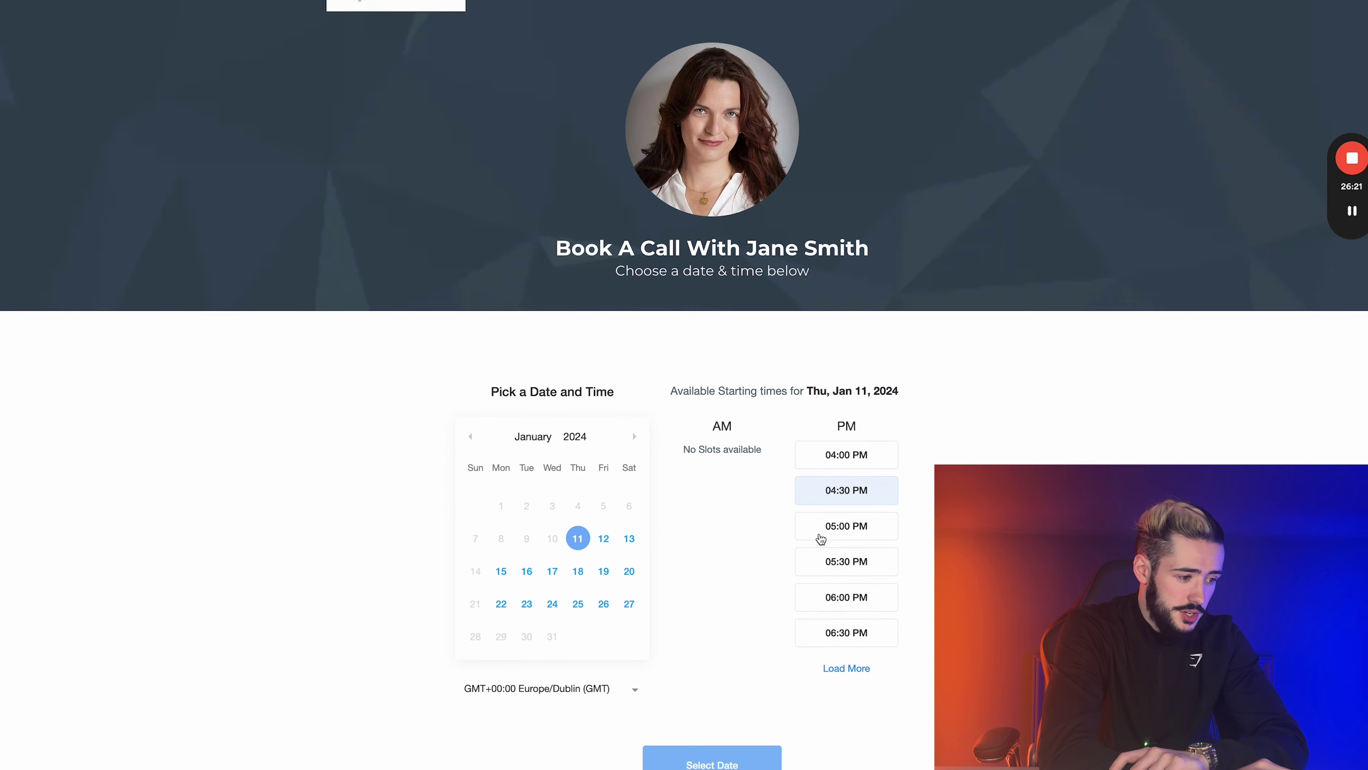
{"action": "left_click", "coordinate": [837, 524]}
{"action": "left_click", "coordinate": [700, 765]}
{"action": "scroll", "coordinate": [668, 674], "scroll_direction": "down", "scroll_amount": 2}
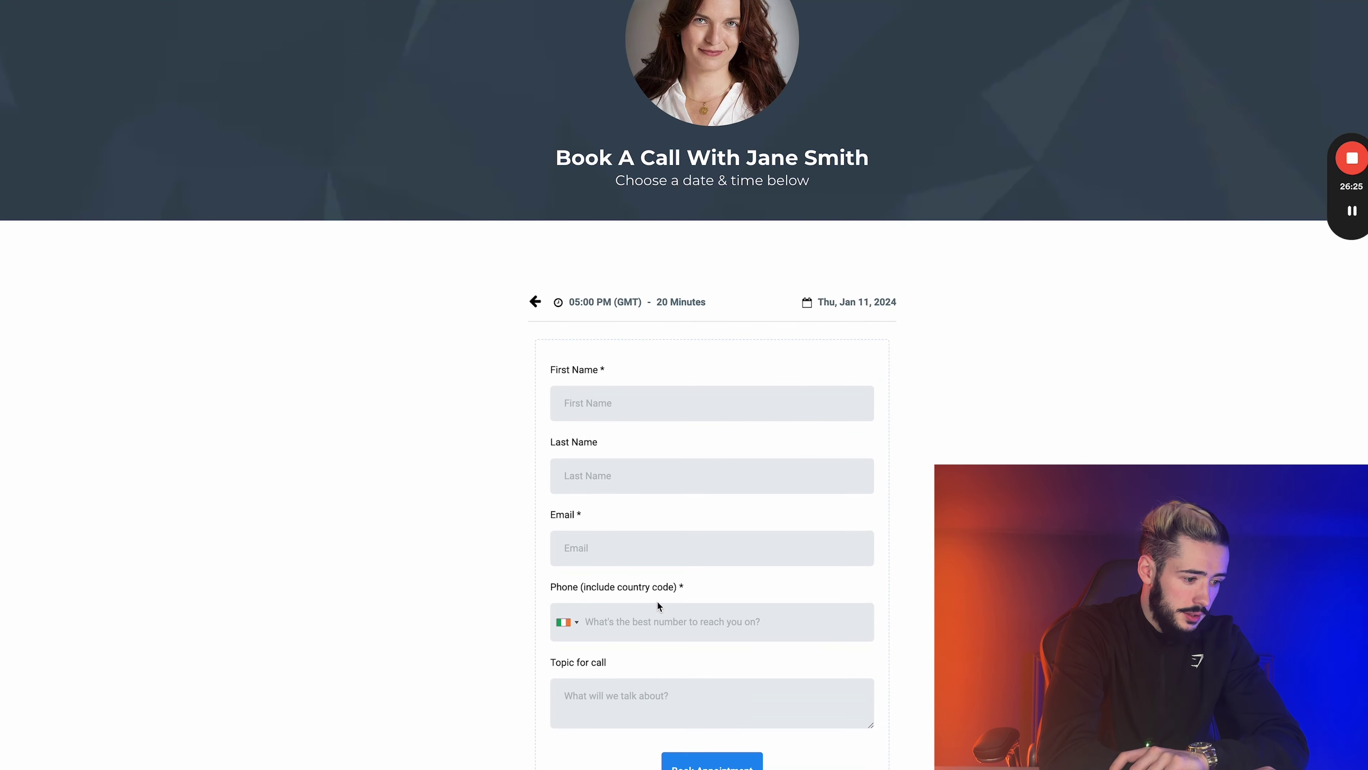
Review the booking form's contact fields, call topic field and page header without submitting an appointment.
{"action": "scroll", "coordinate": [657, 574], "scroll_direction": "down", "scroll_amount": 3}
{"action": "left_click_drag", "start_coordinate": [682, 457], "coordinate": [634, 459]}
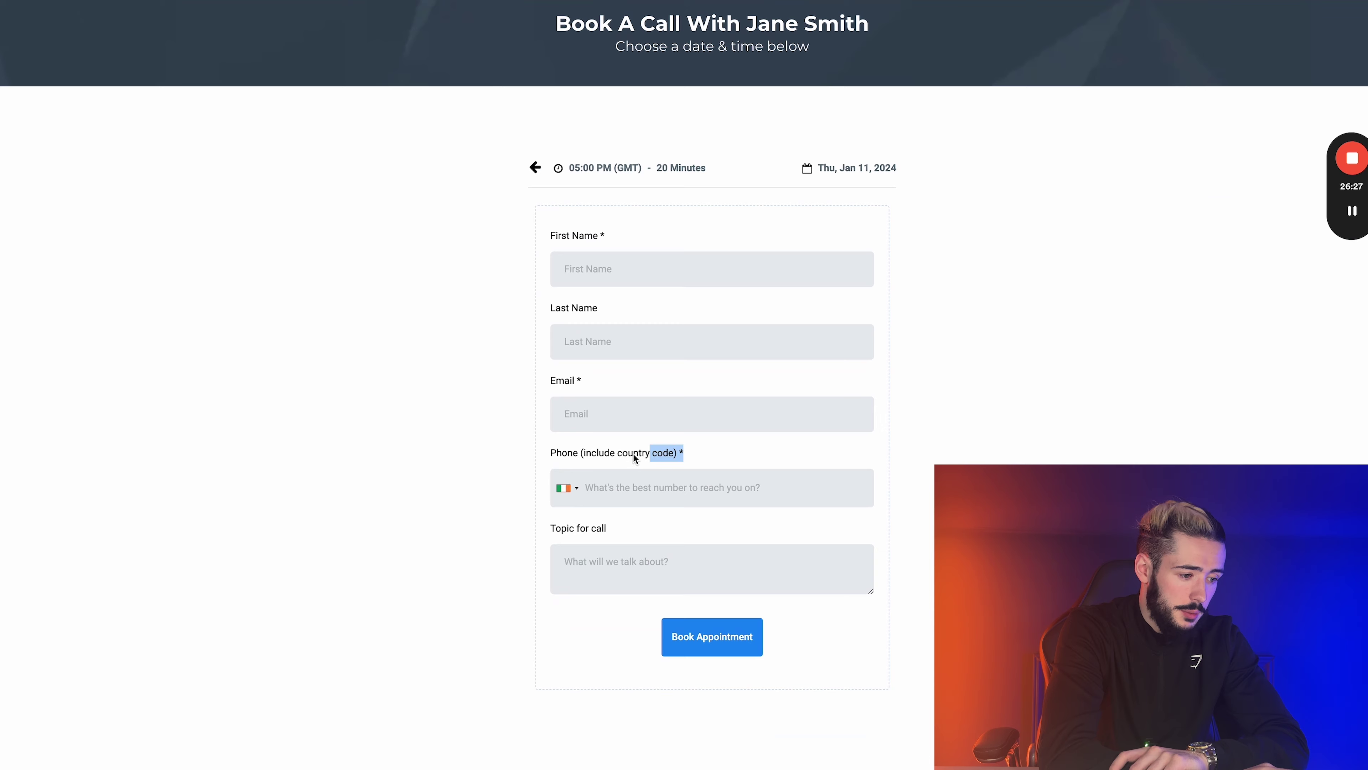
{"action": "left_click", "coordinate": [710, 458]}
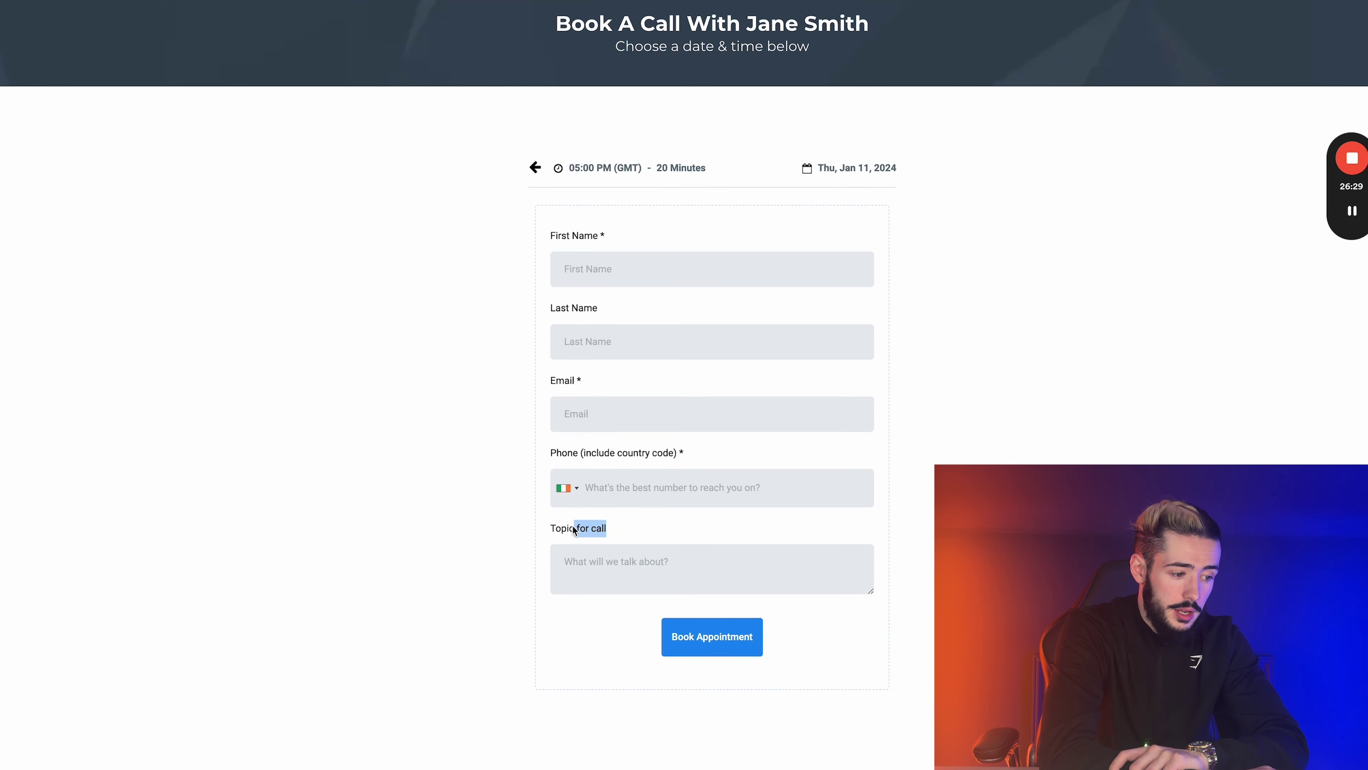
{"action": "left_click", "coordinate": [598, 528]}
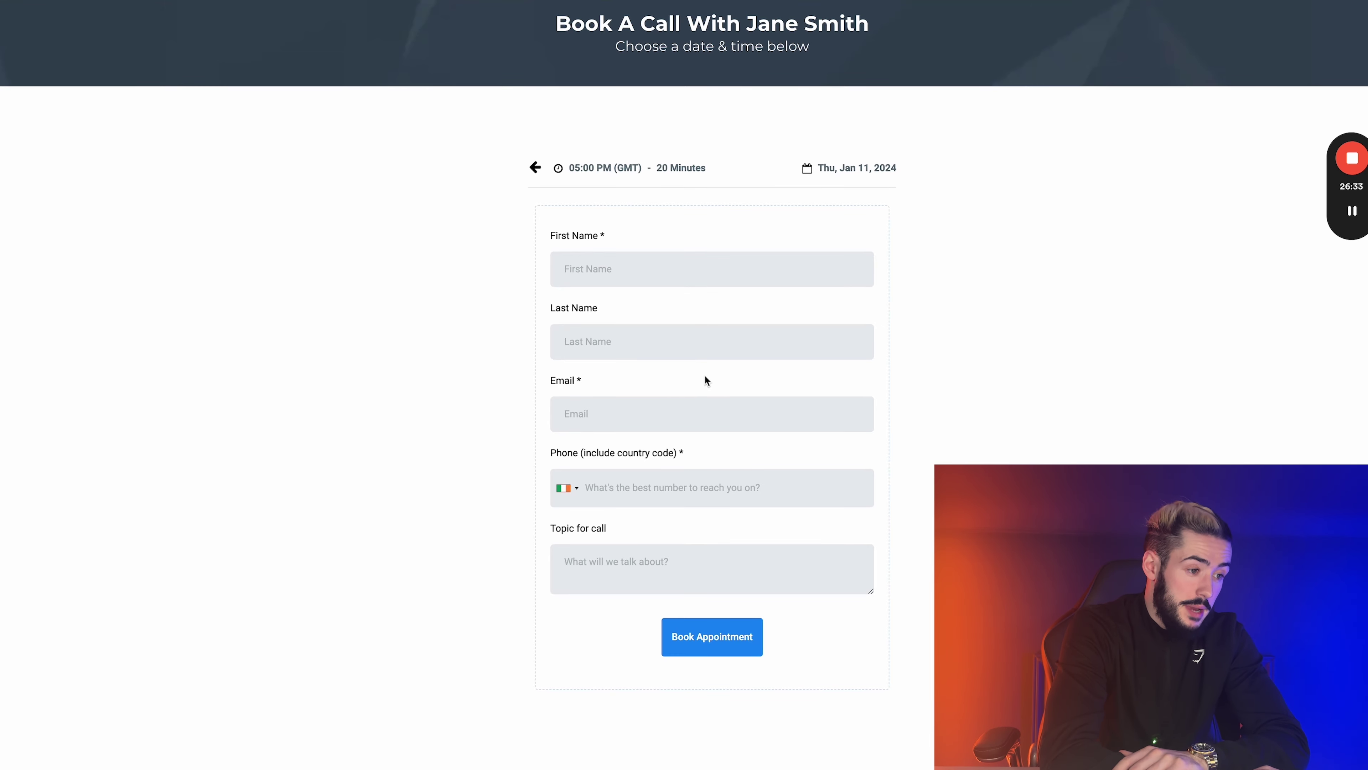
{"action": "scroll", "coordinate": [705, 375], "scroll_direction": "up", "scroll_amount": 5}
{"action": "scroll", "coordinate": [705, 377], "scroll_direction": "down", "scroll_amount": 5}
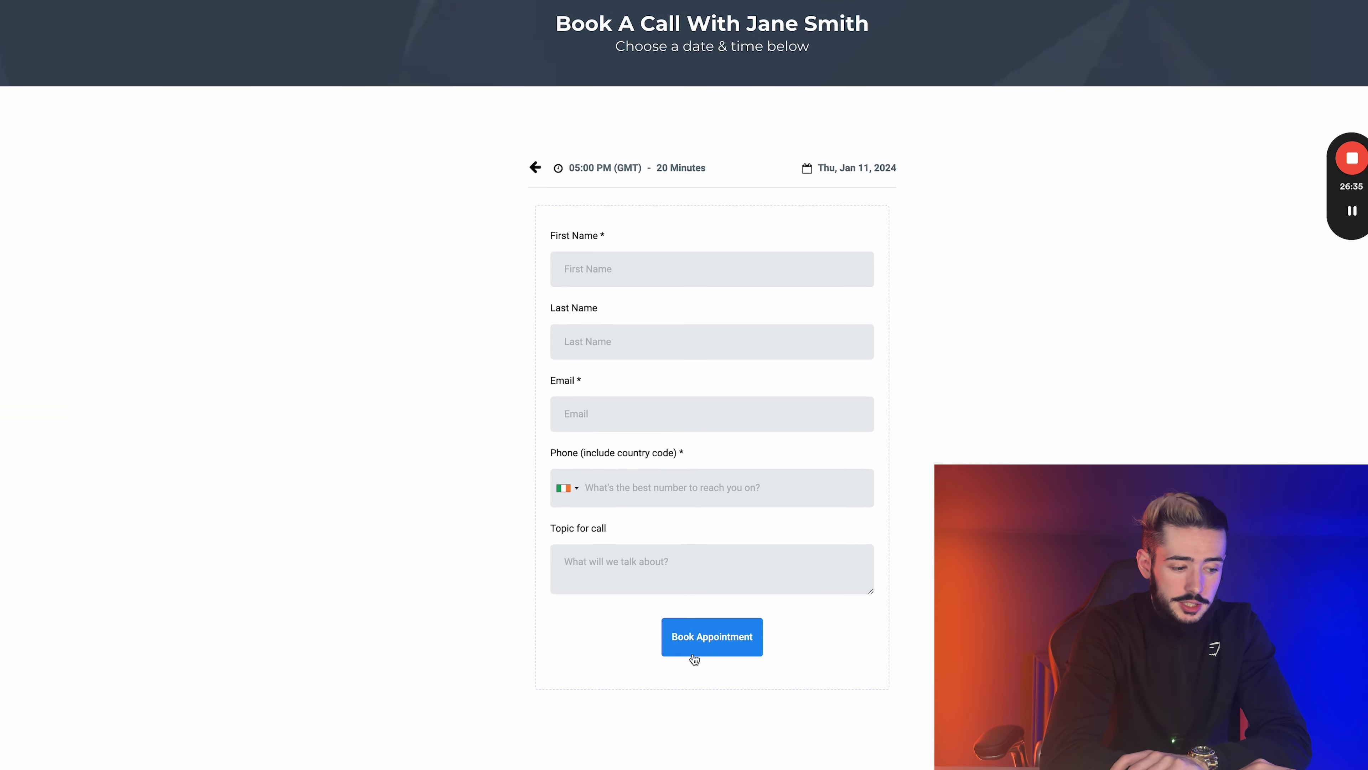
{"action": "scroll", "coordinate": [705, 455], "scroll_direction": "up", "scroll_amount": 5}
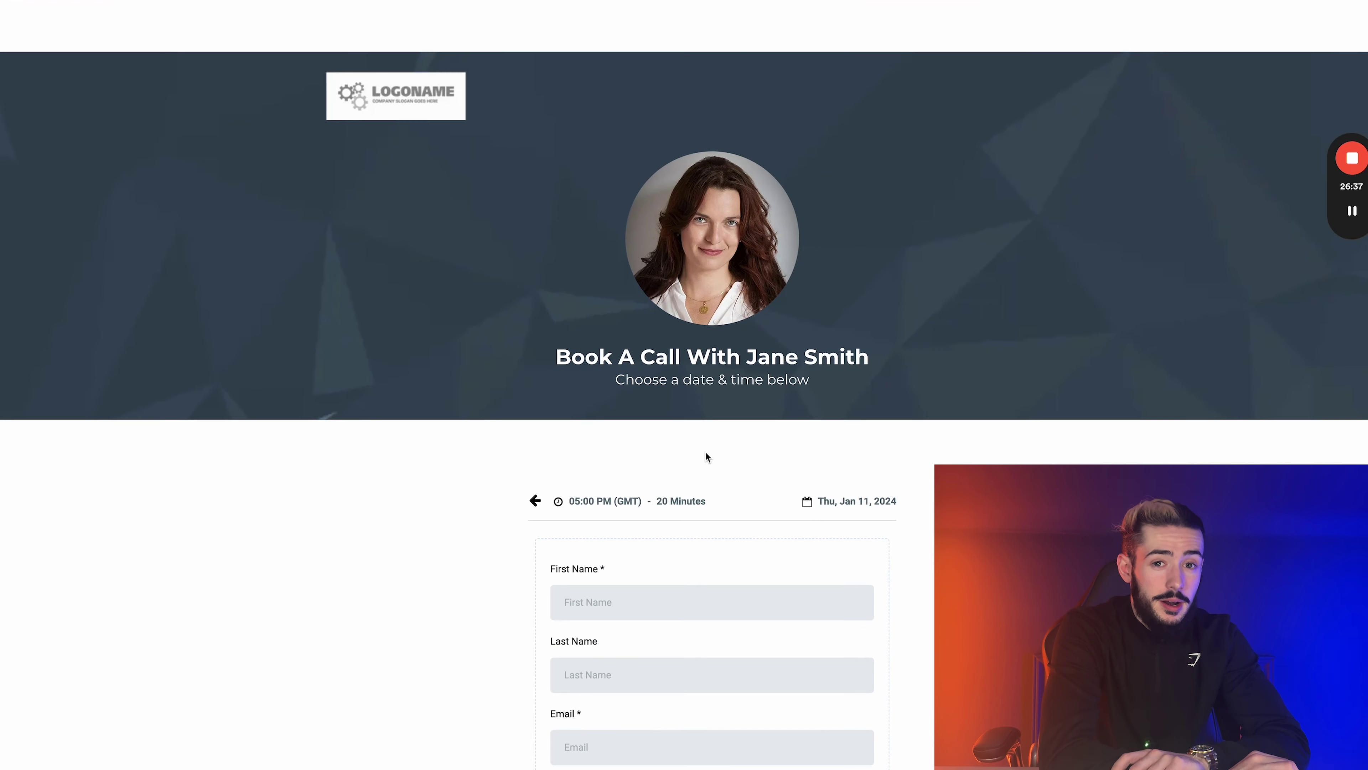
{"action": "scroll", "coordinate": [706, 456], "scroll_direction": "down", "scroll_amount": 1}
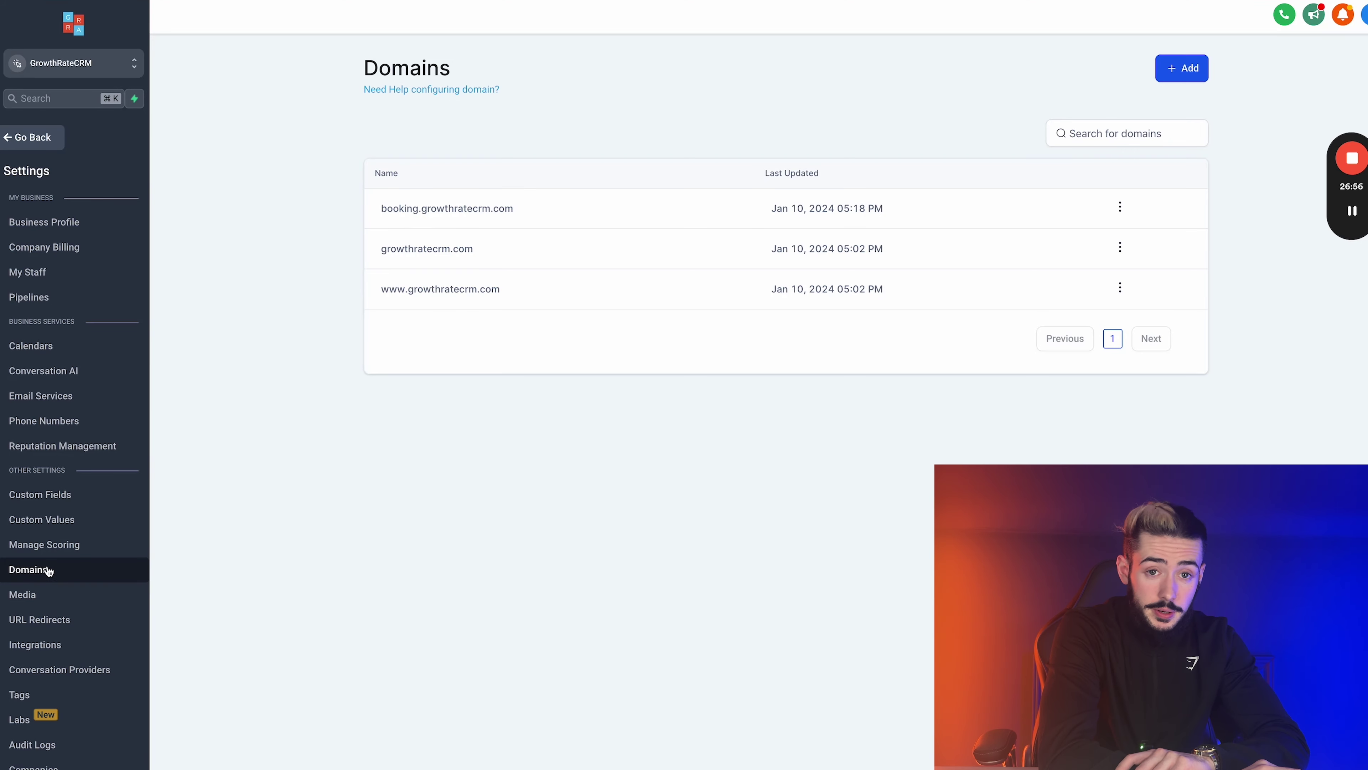
Check the growthratecrm.com entry in the domain list against the DNS records in GoDaddy.
{"action": "left_click_drag", "start_coordinate": [476, 248], "coordinate": [366, 248]}
{"action": "left_click", "coordinate": [466, 244]}
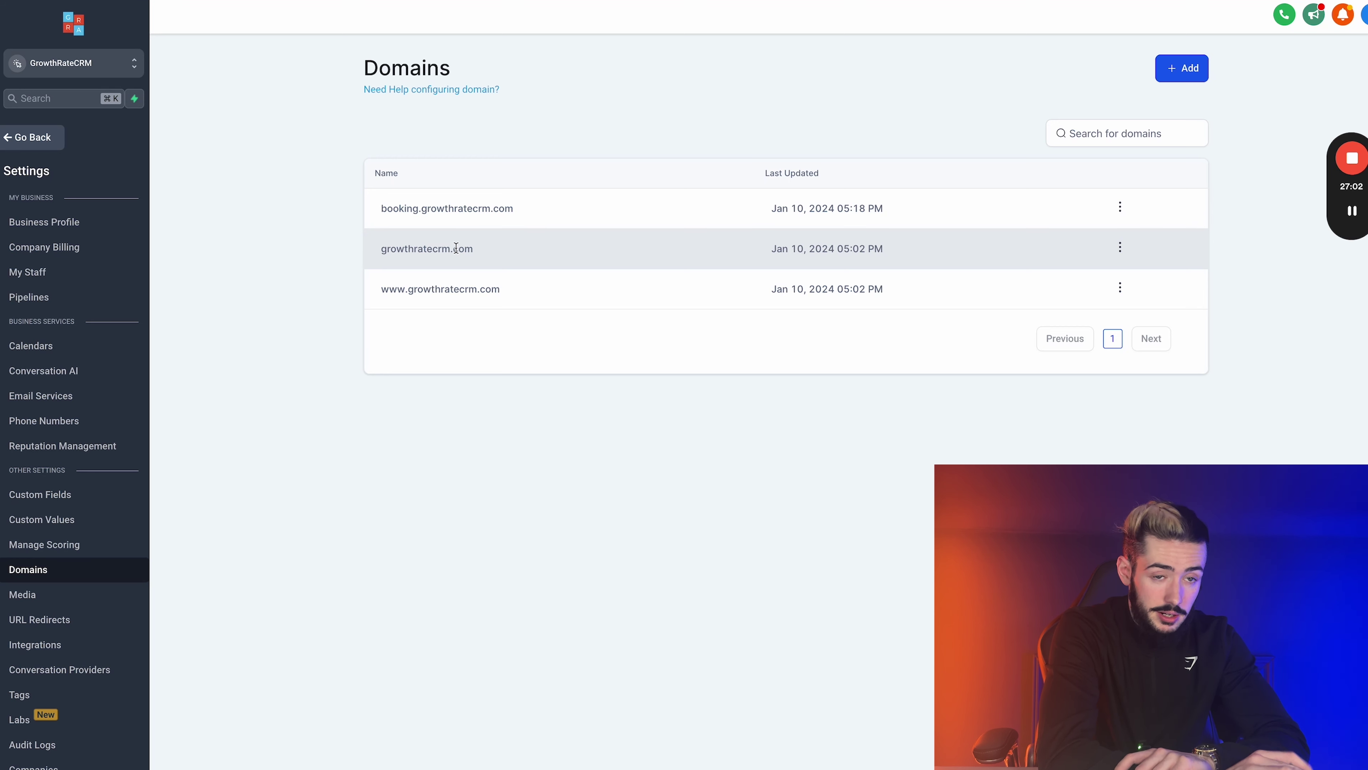
{"action": "key", "text": "ctrl+Tab"}
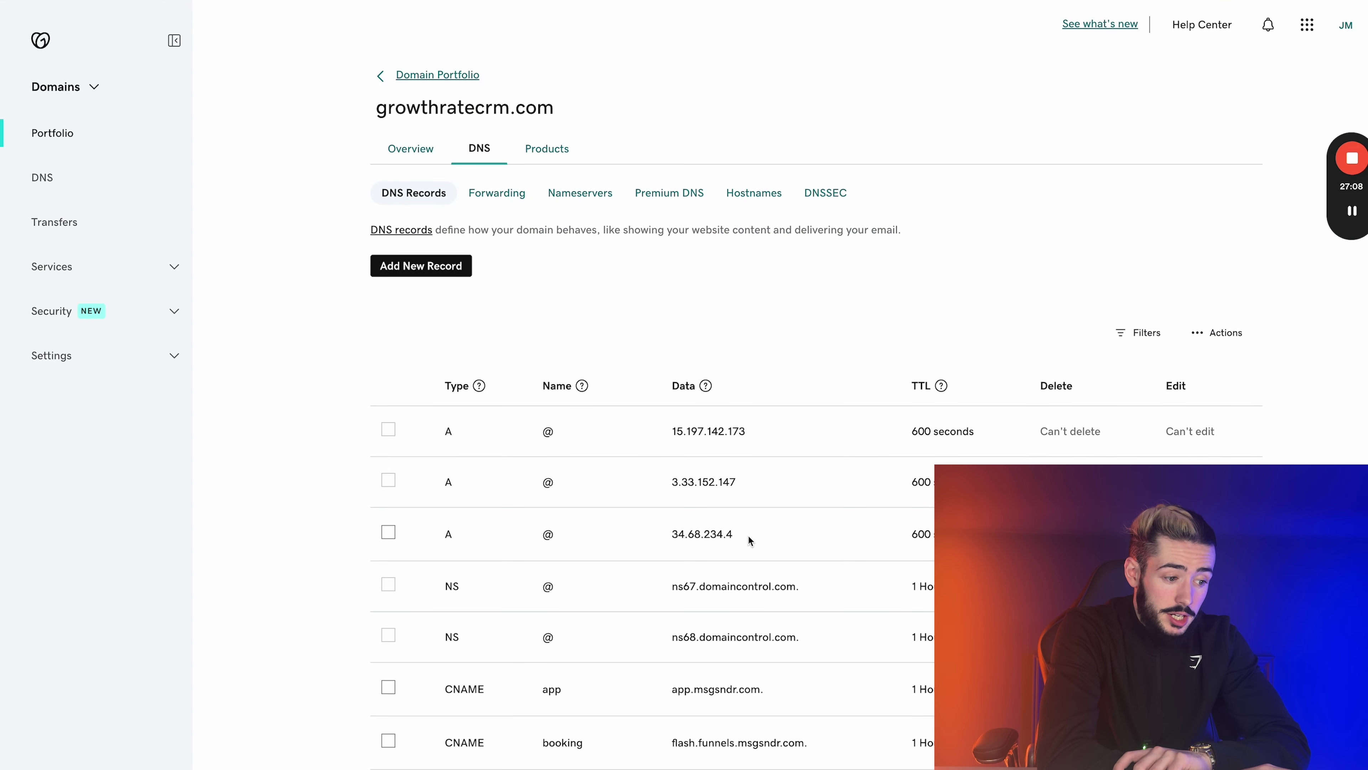
Examine the growthratecrm.com A records, comparing the 34.68.234.4 entry with the two other root A records and their delete and edit options.
{"action": "left_click_drag", "start_coordinate": [735, 535], "coordinate": [674, 538]}
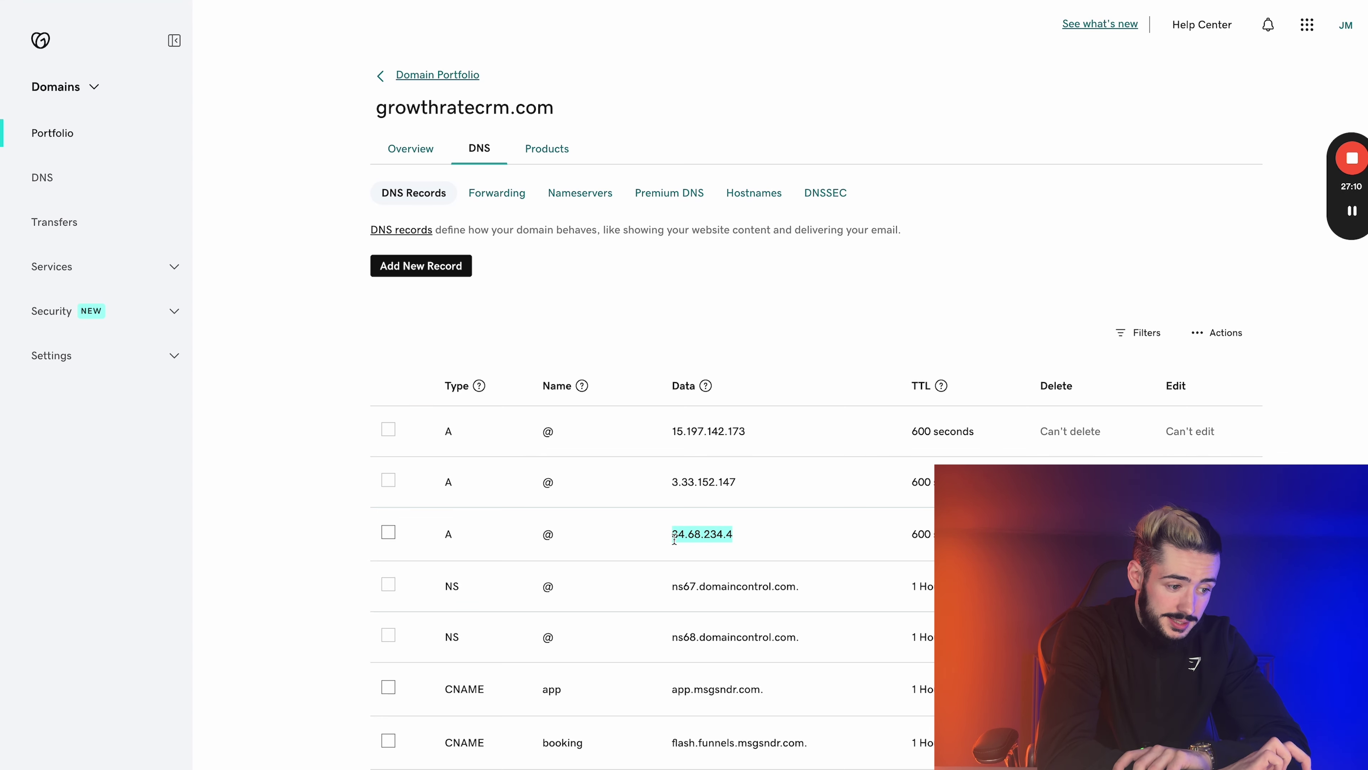
{"action": "left_click", "coordinate": [736, 535]}
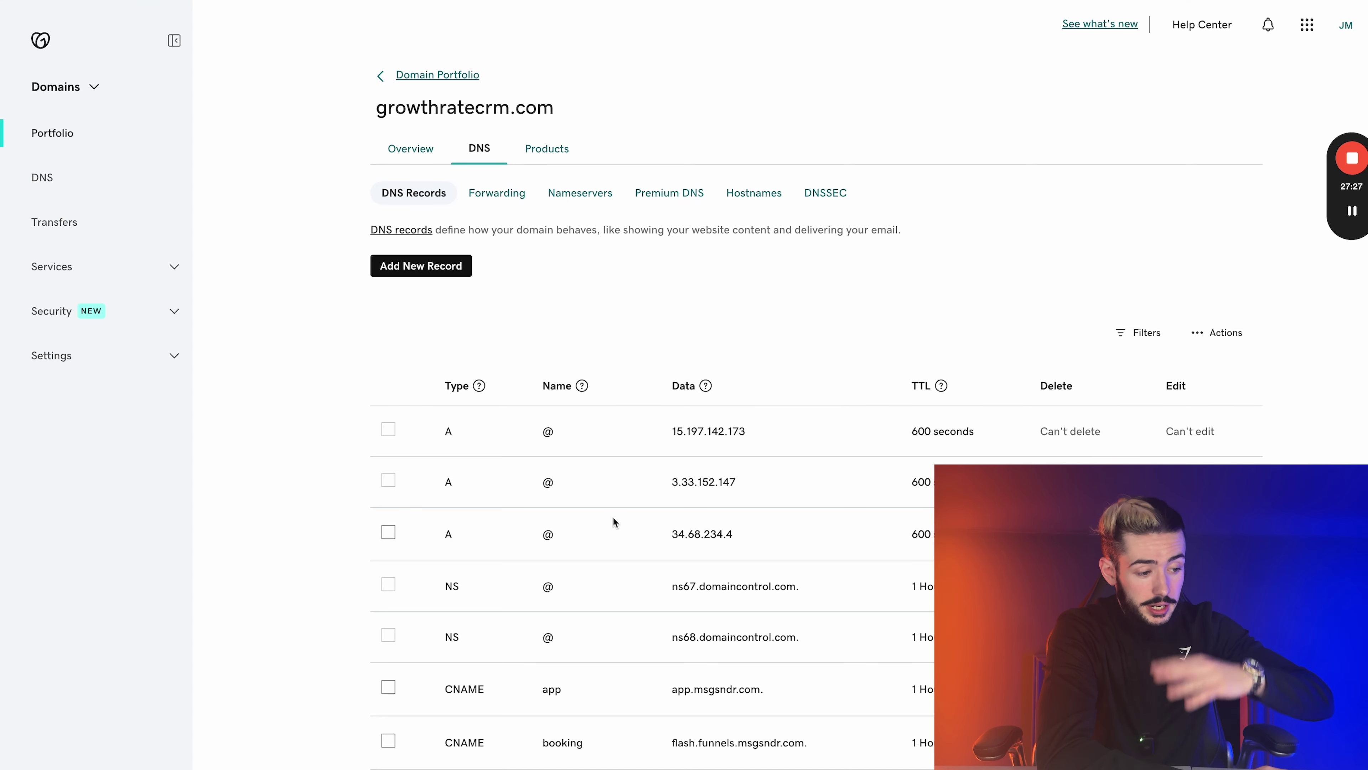
{"action": "left_click_drag", "start_coordinate": [623, 432], "coordinate": [762, 475]}
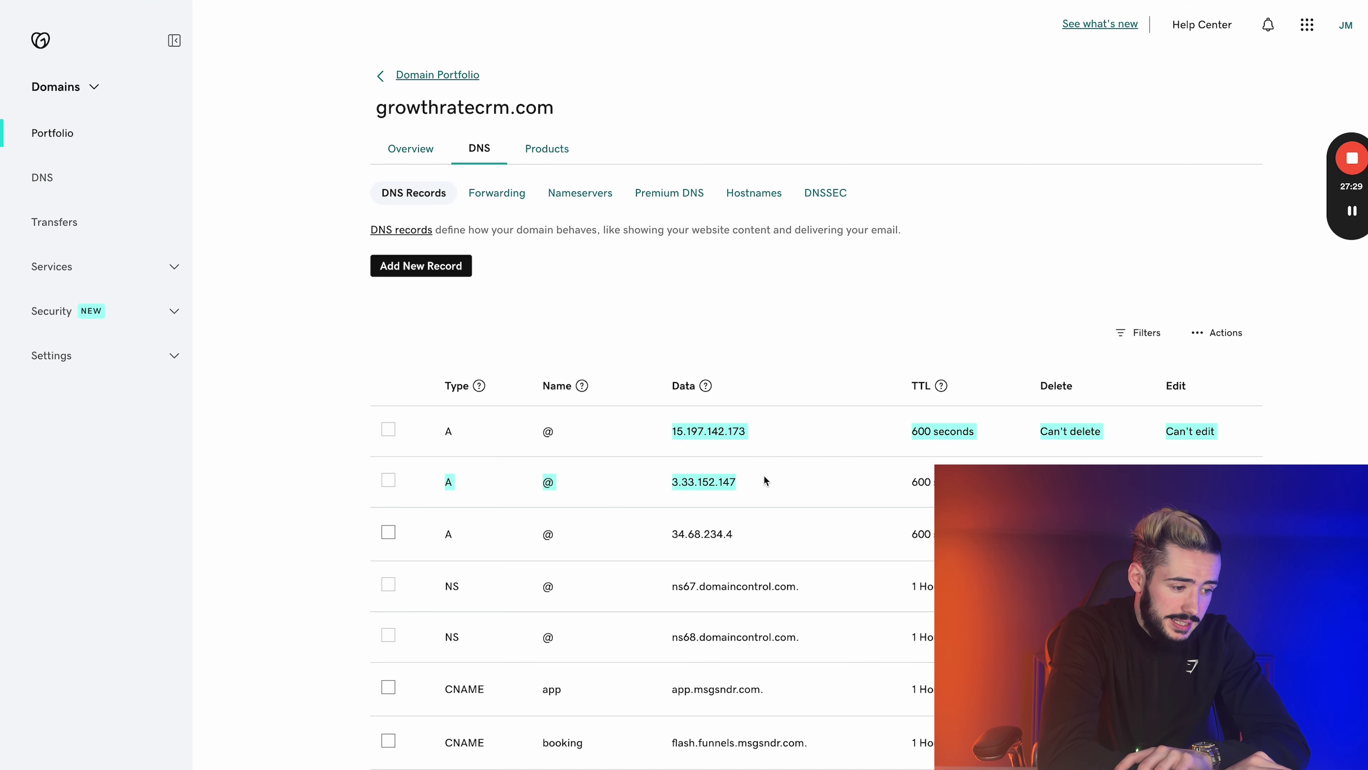
{"action": "left_click", "coordinate": [761, 475]}
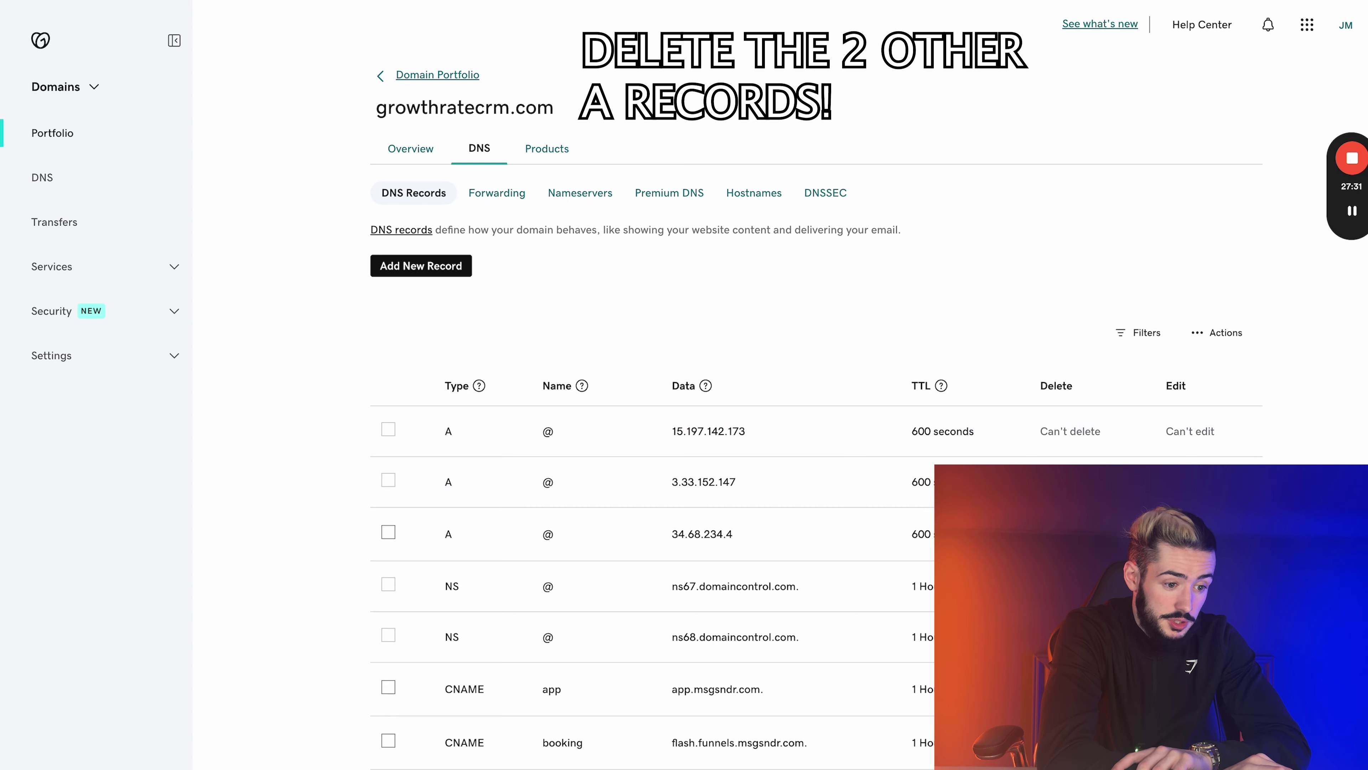
{"action": "left_click_drag", "start_coordinate": [761, 477], "coordinate": [589, 437]}
{"action": "left_click", "coordinate": [1129, 398]}
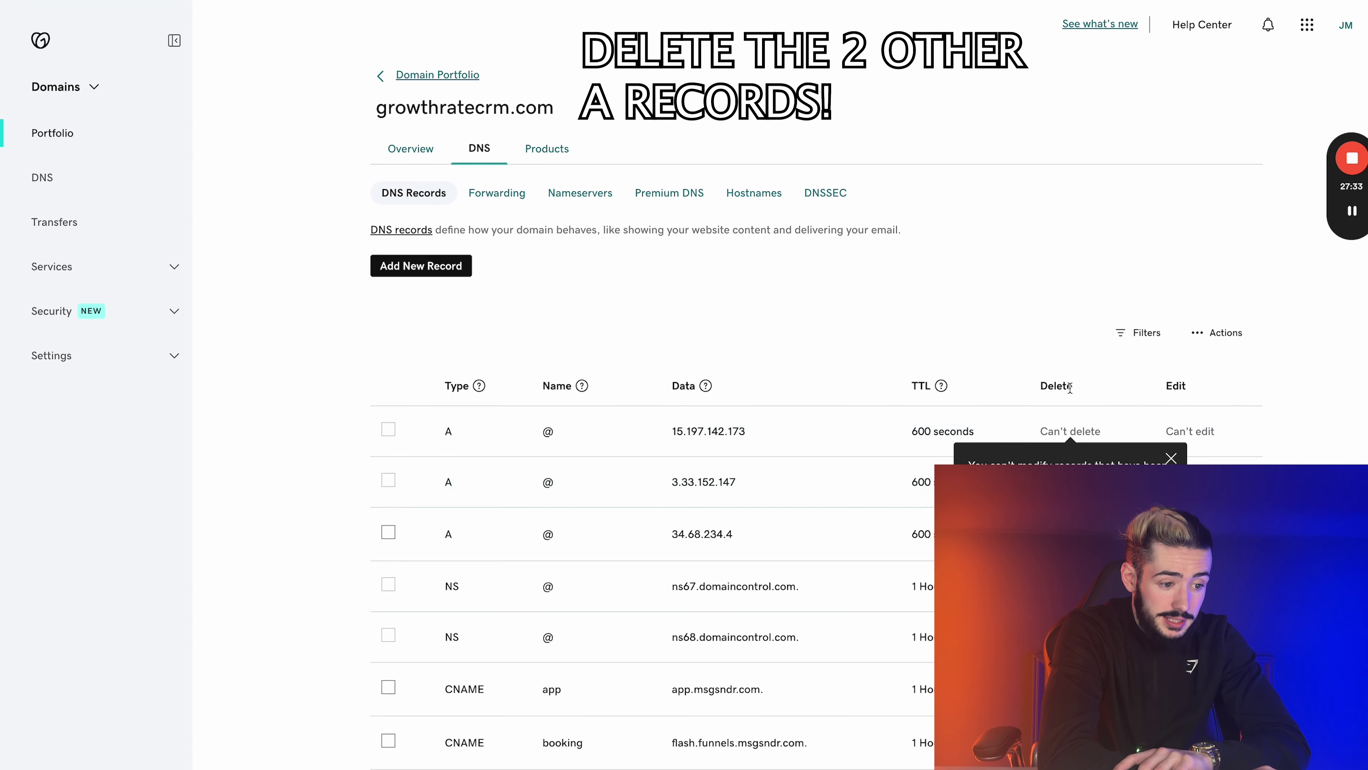
{"action": "scroll", "coordinate": [1123, 323], "scroll_direction": "down", "scroll_amount": 3}
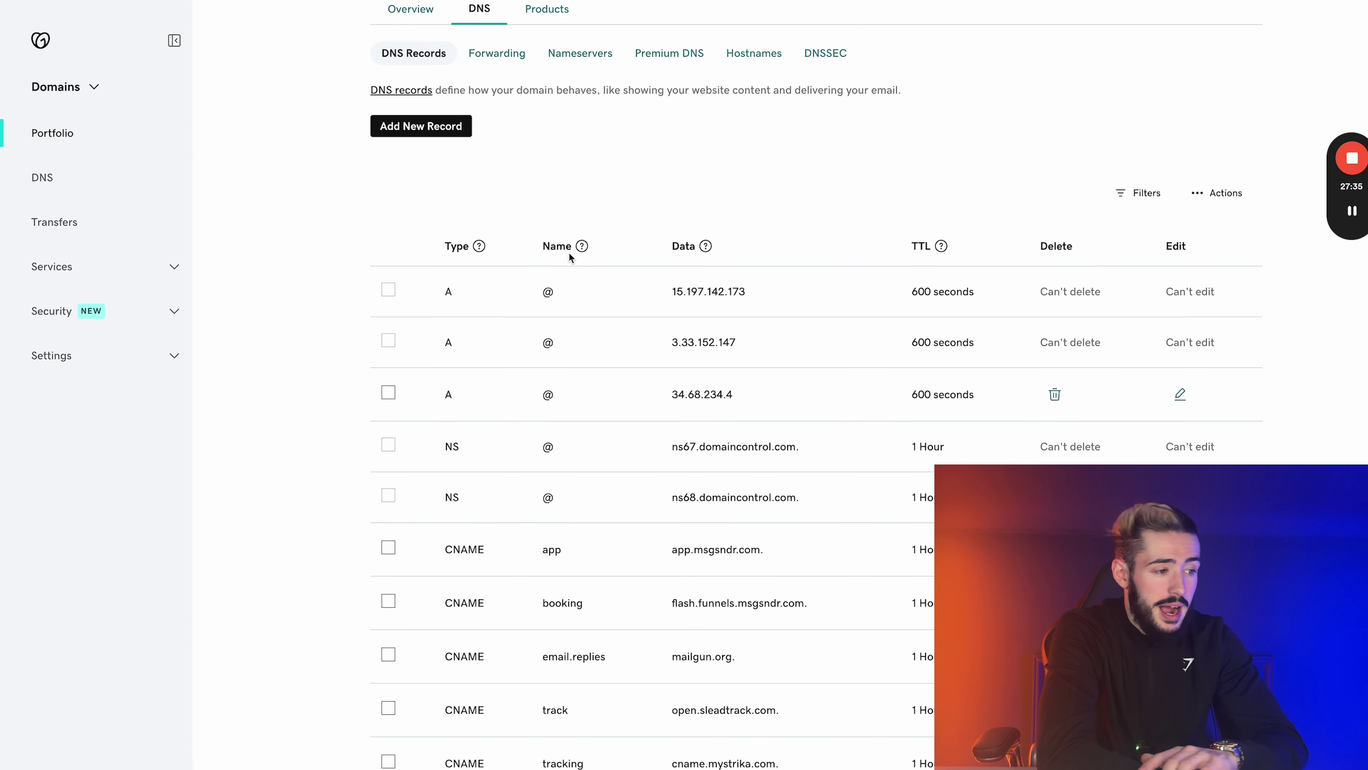
{"action": "scroll", "coordinate": [569, 254], "scroll_direction": "up", "scroll_amount": 2}
{"action": "left_click", "coordinate": [548, 107]}
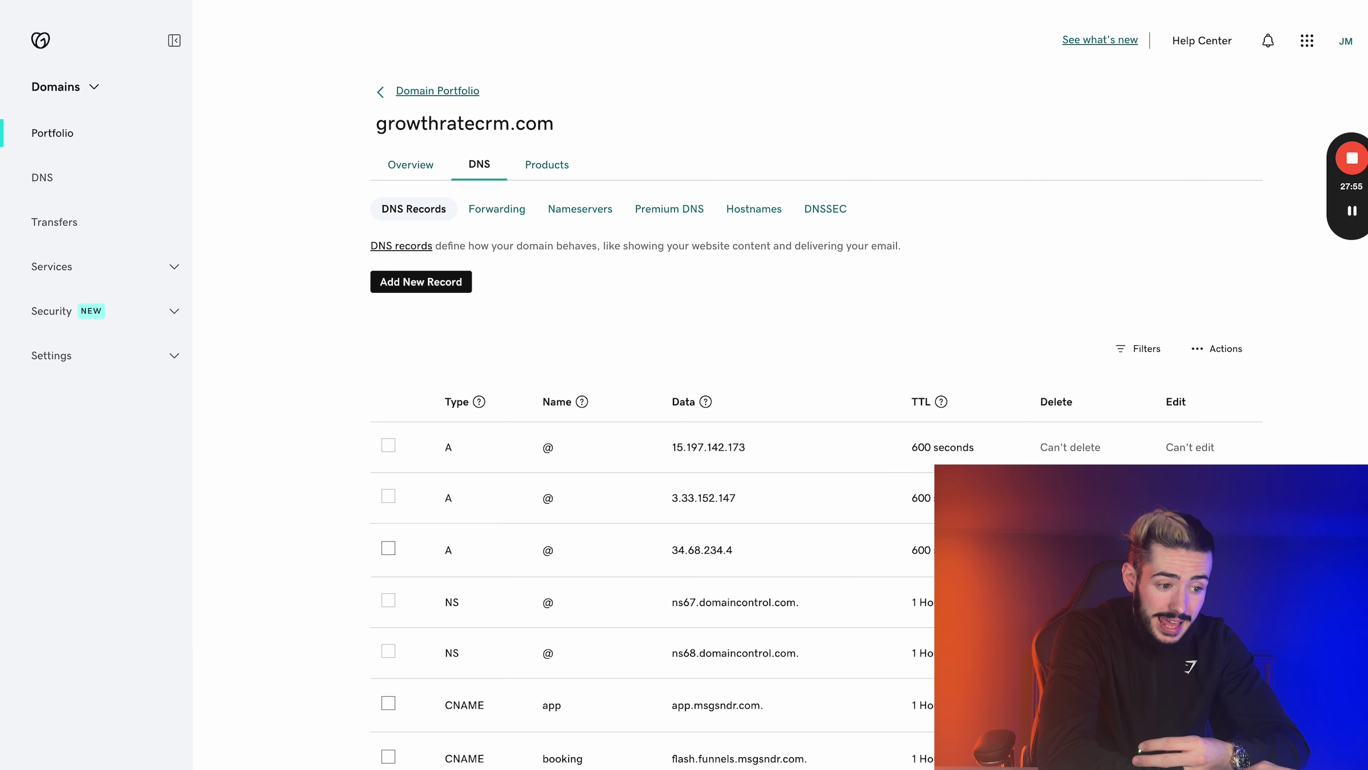
{"action": "left_click_drag", "start_coordinate": [1239, 466], "coordinate": [550, 467]}
{"action": "left_click", "coordinate": [643, 443]}
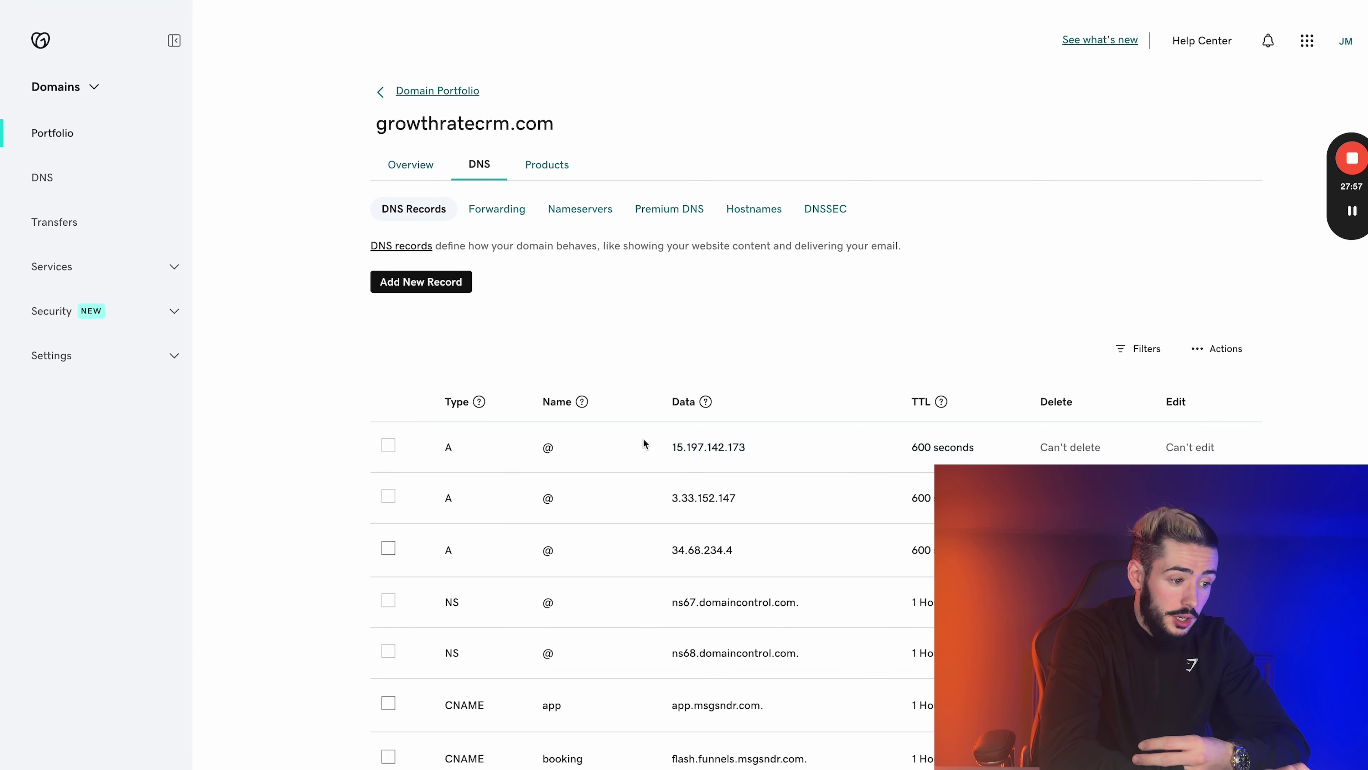